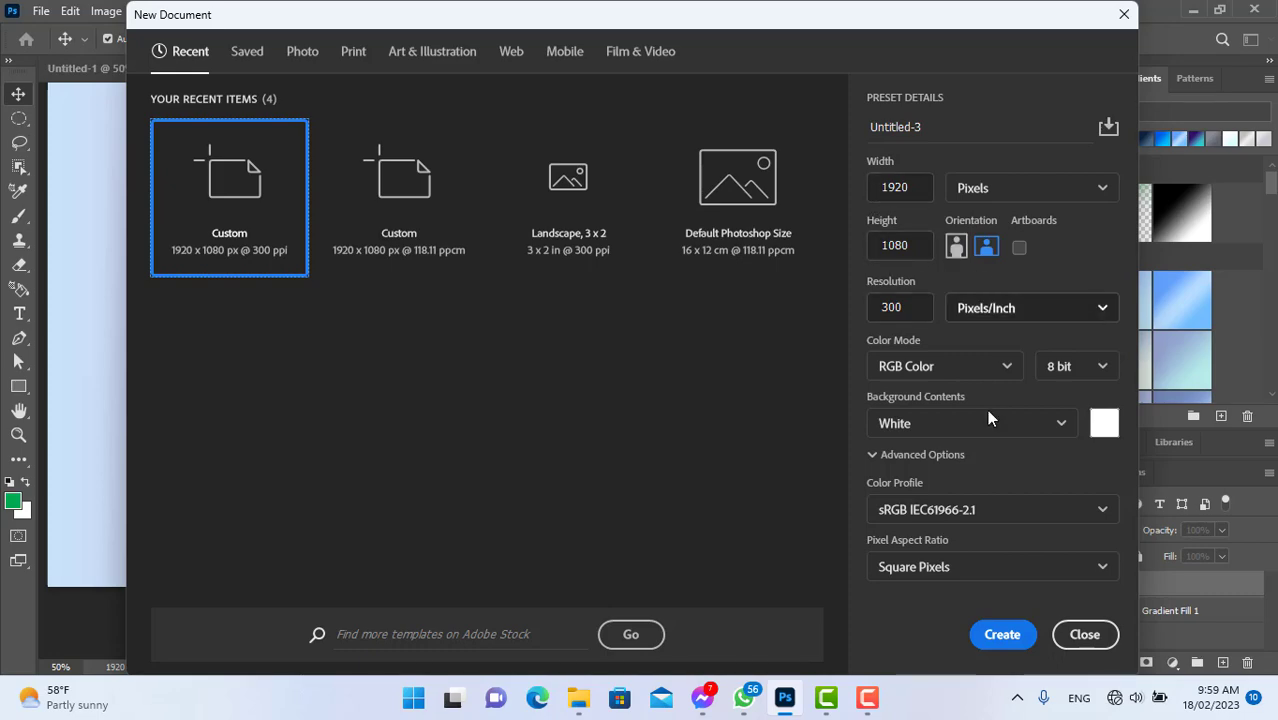
Create a 1920 x 1080 px, 300 ppi RGB document with a white background and place the brown leather jacket portrait from the Desktop pictures folder
click(1006, 638)
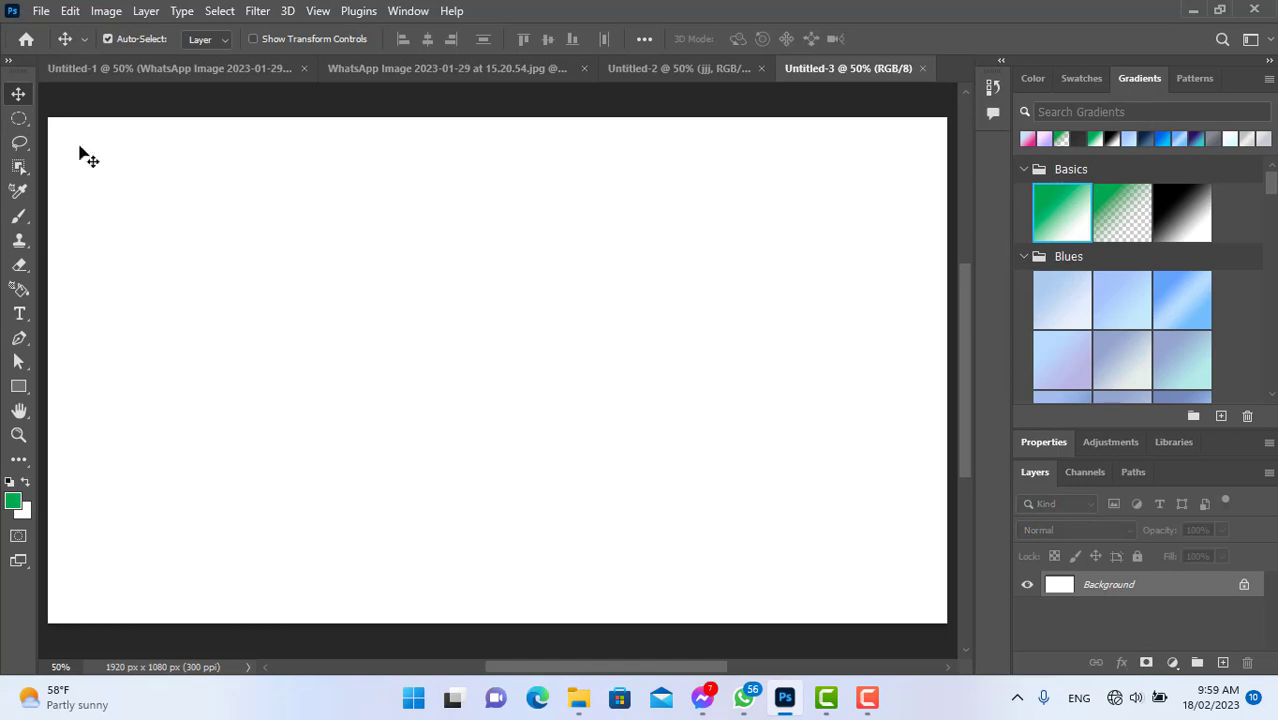
click(578, 697)
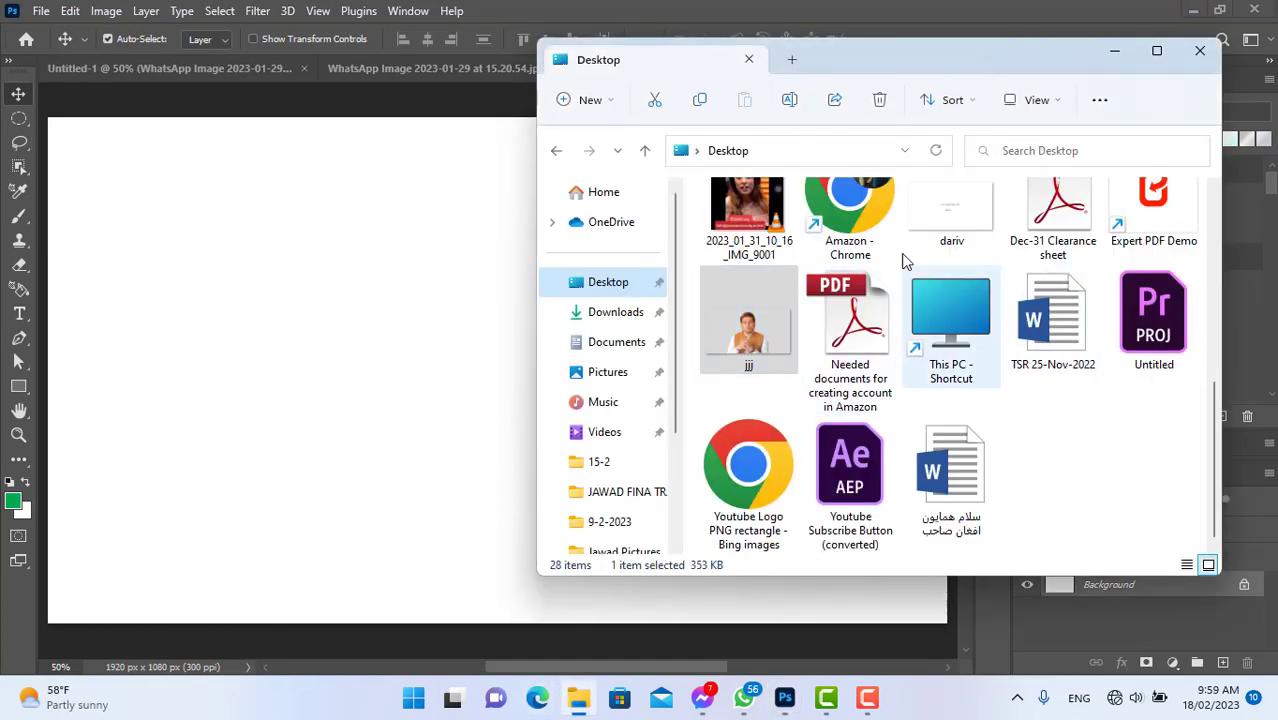
click(612, 280)
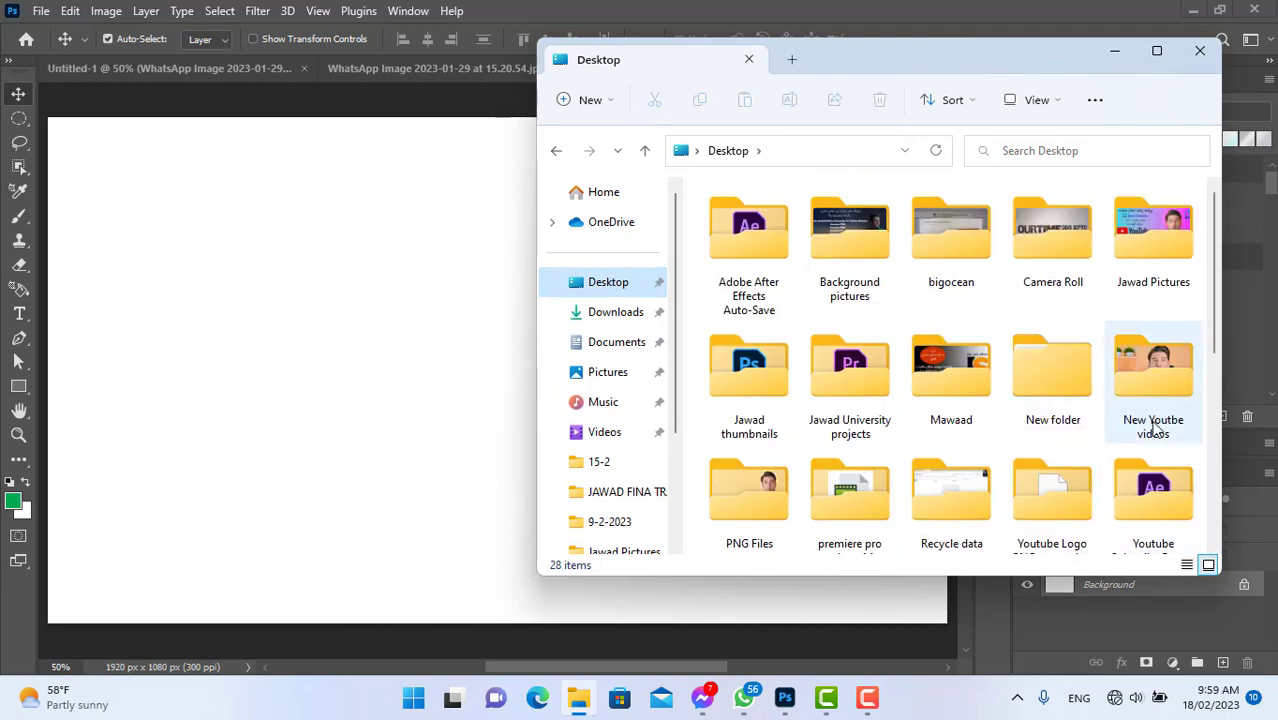
double_click(1155, 272)
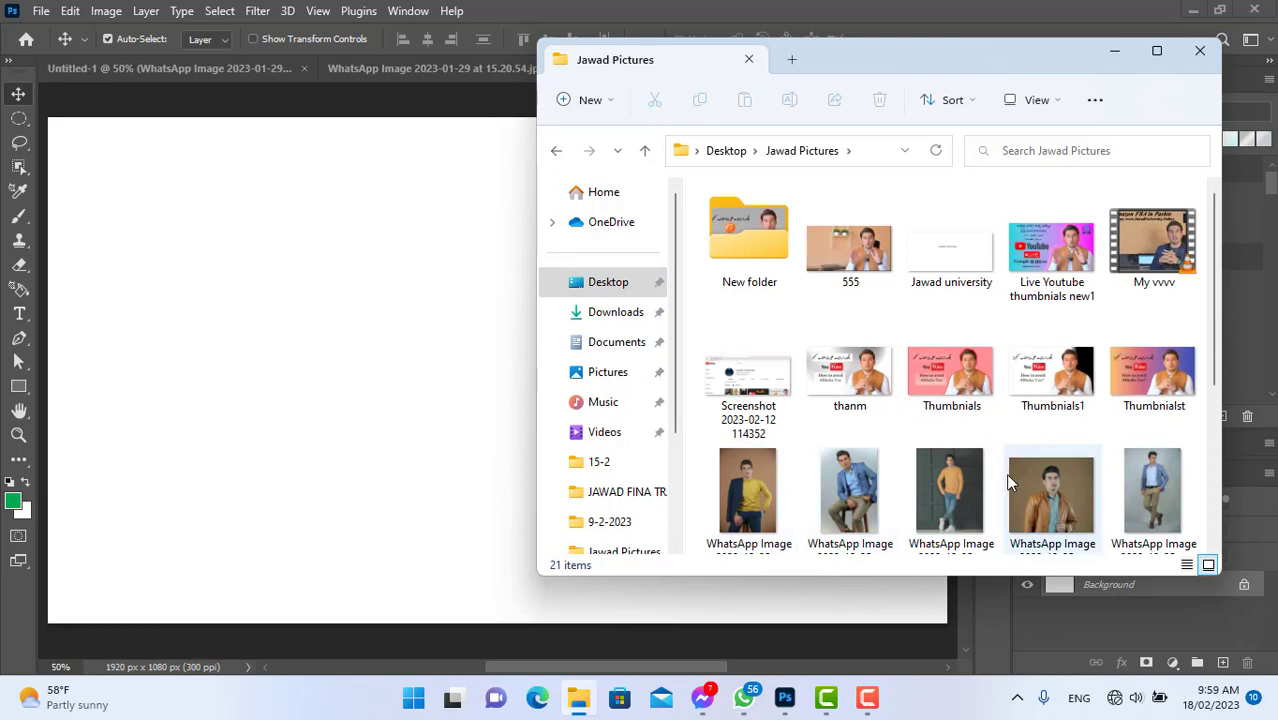
scroll(1005, 473, down, 1)
drag(1057, 466, 364, 313)
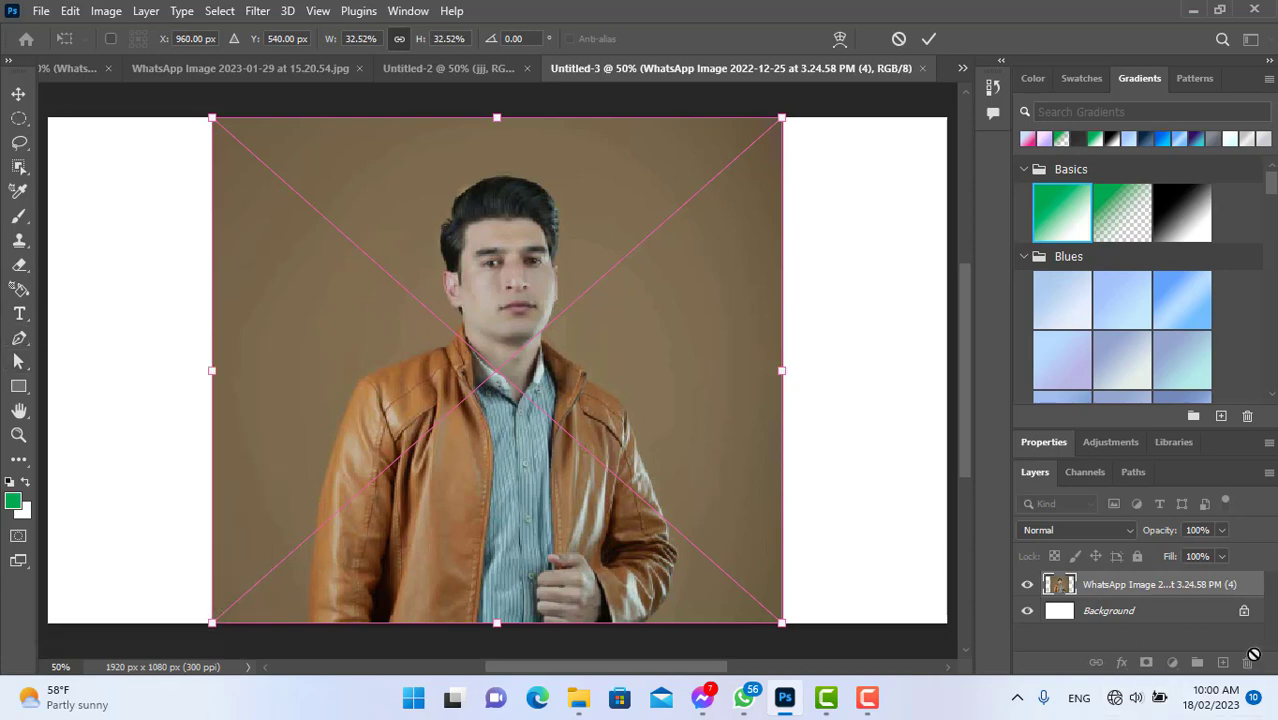
Open the placed portrait's embedded source image for editing and unlock its Background layer
double_click(1062, 586)
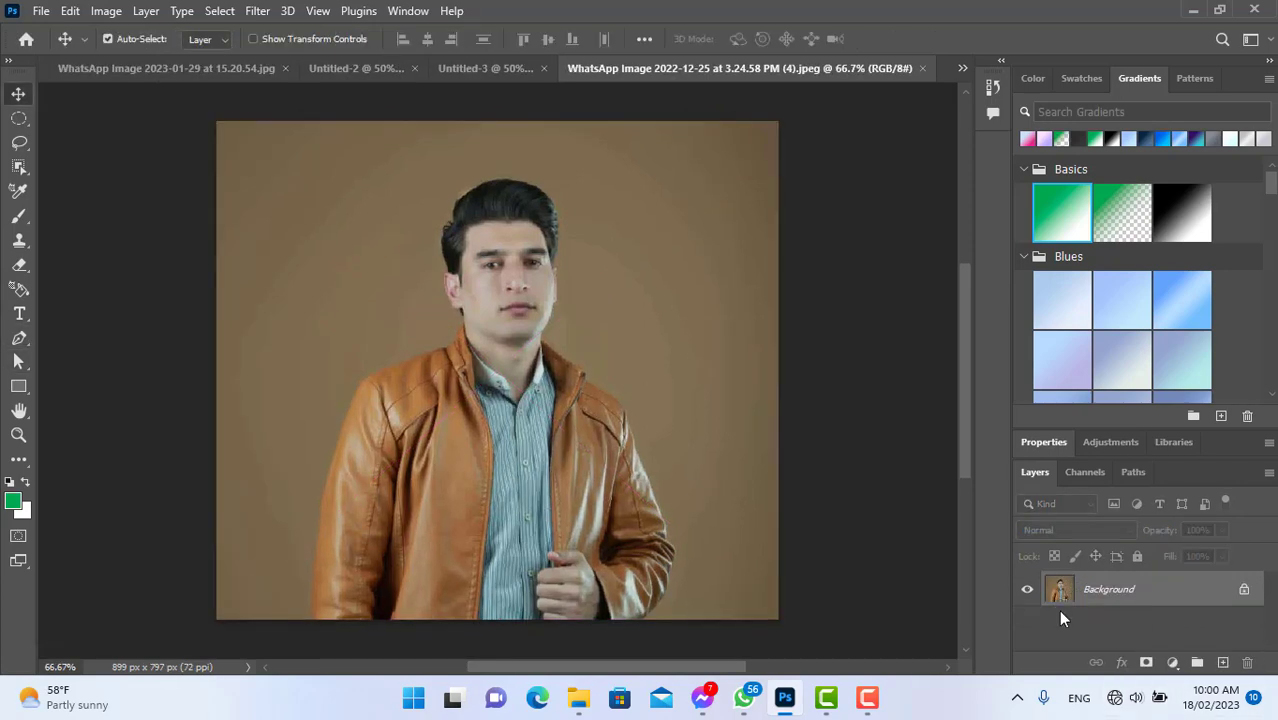
click(1243, 591)
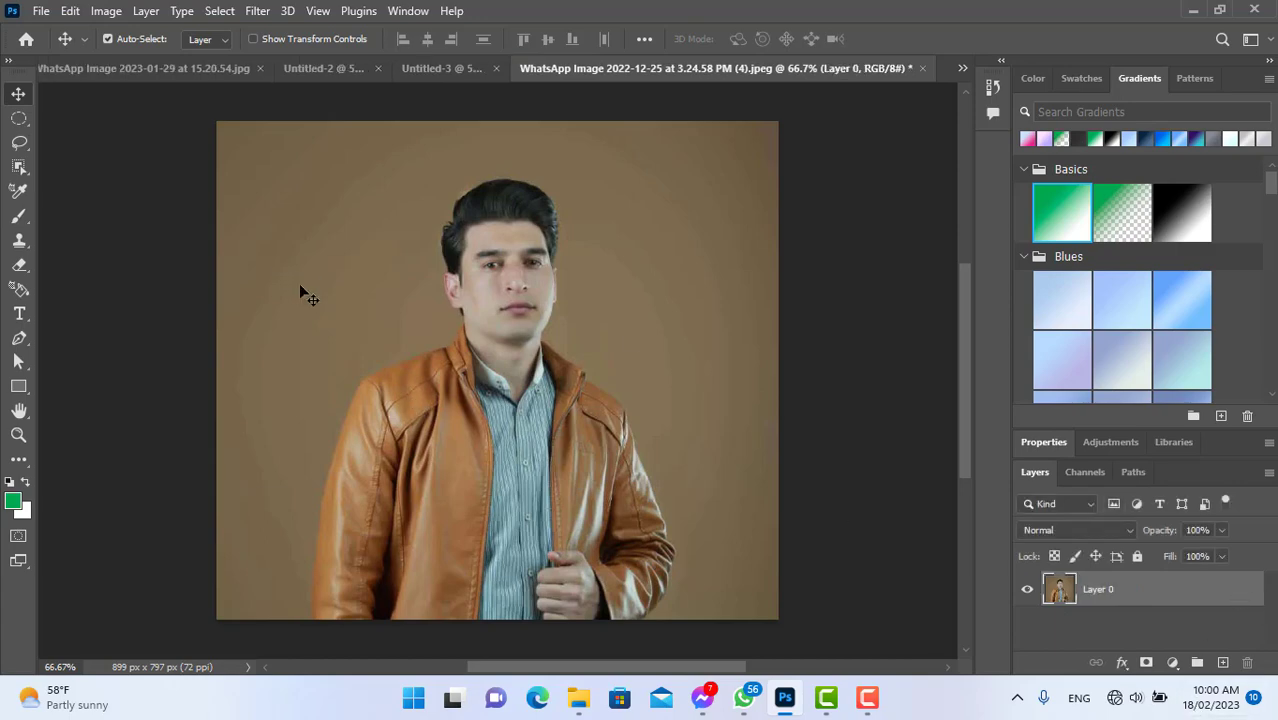
Start a Pen tool path along the top of the man's shoulder on the picture's left, up the collar to the neck
click(19, 338)
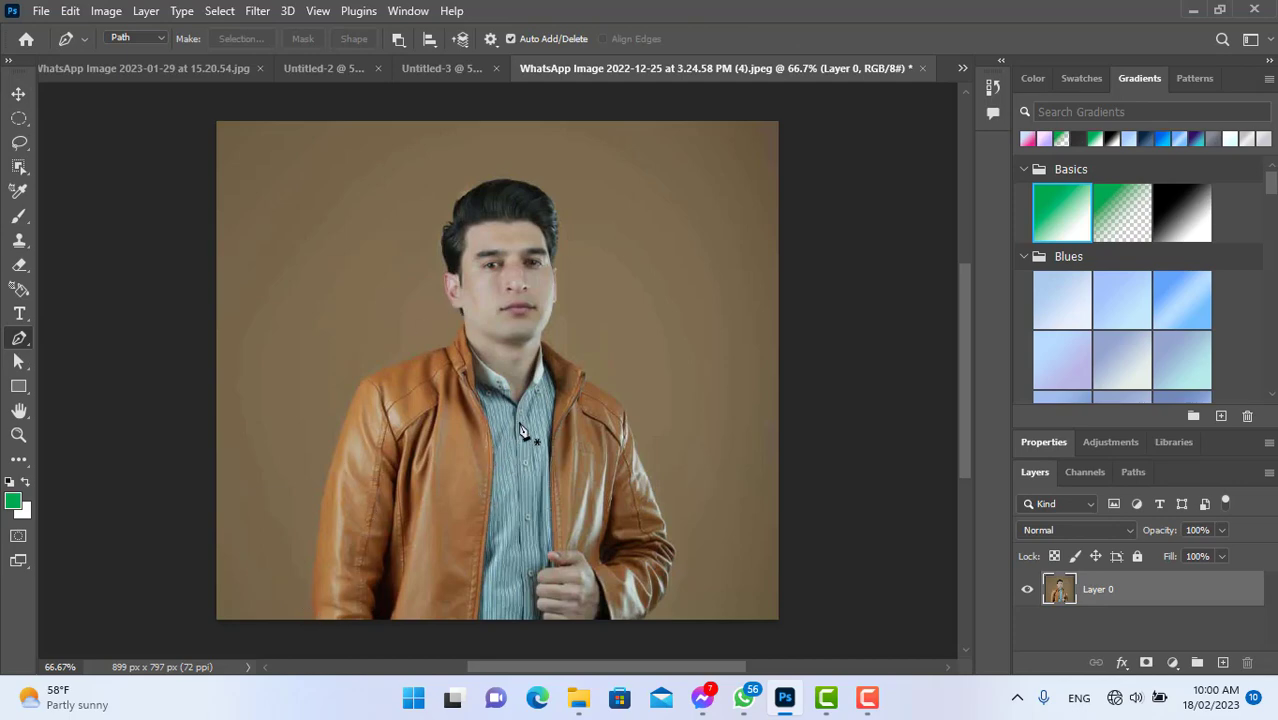
scroll(520, 430, up, 2)
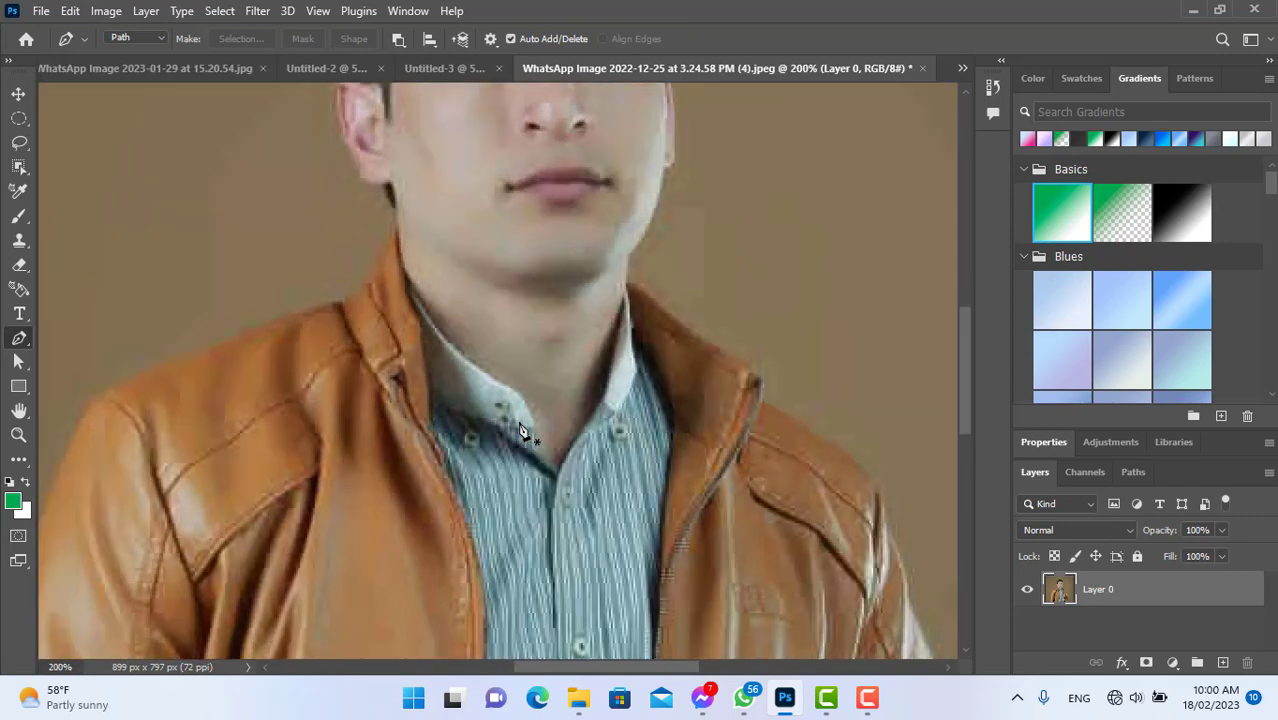
scroll(628, 400, up, 8)
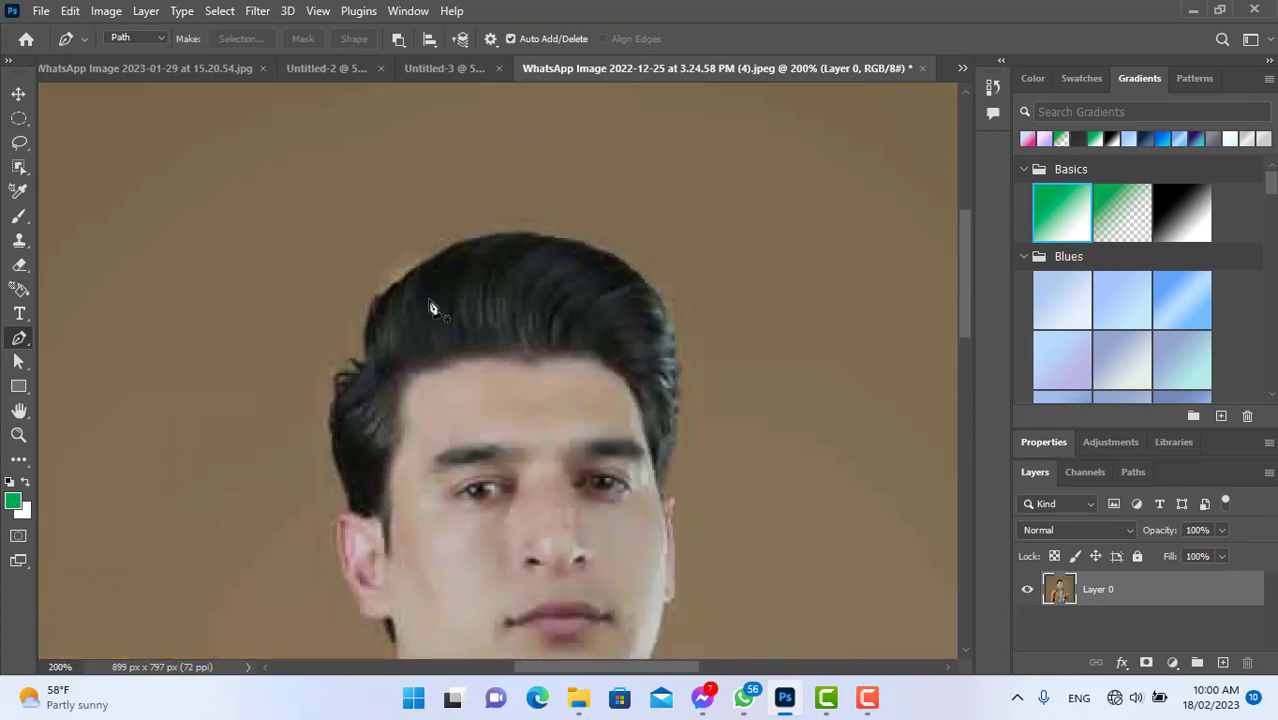
scroll(448, 280, down, 7)
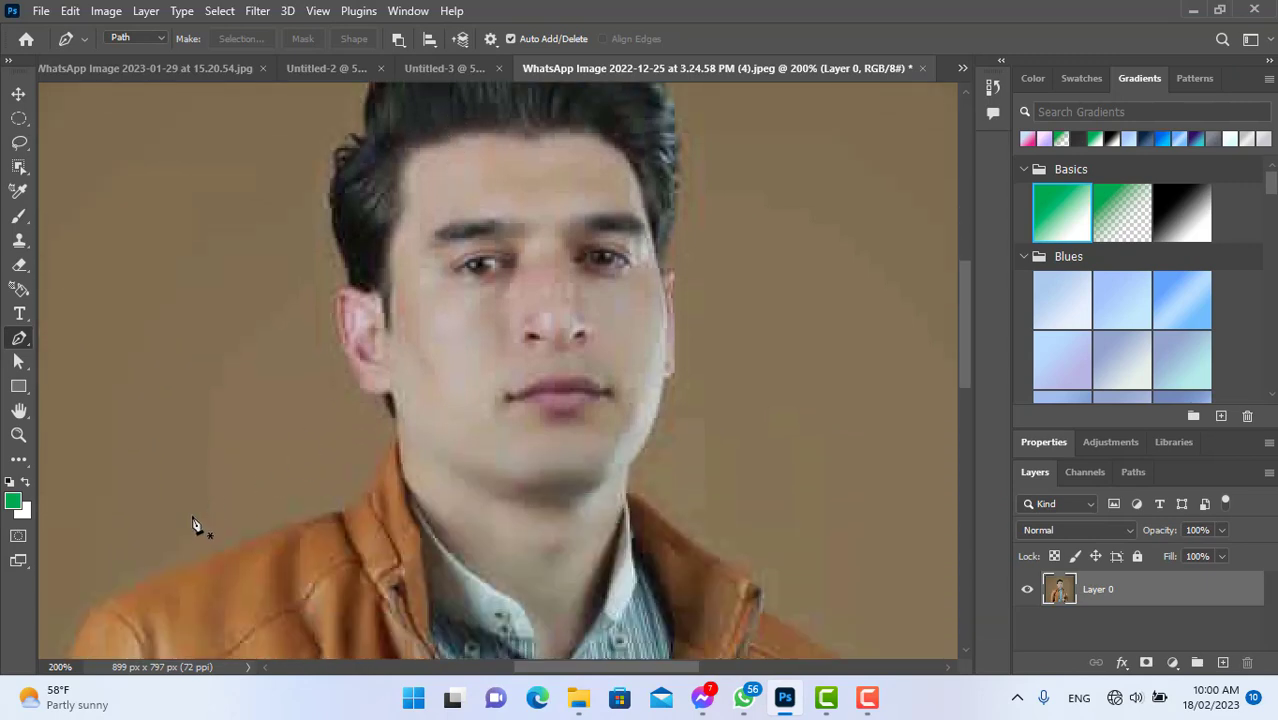
click(215, 552)
click(314, 523)
click(359, 490)
click(384, 461)
click(394, 441)
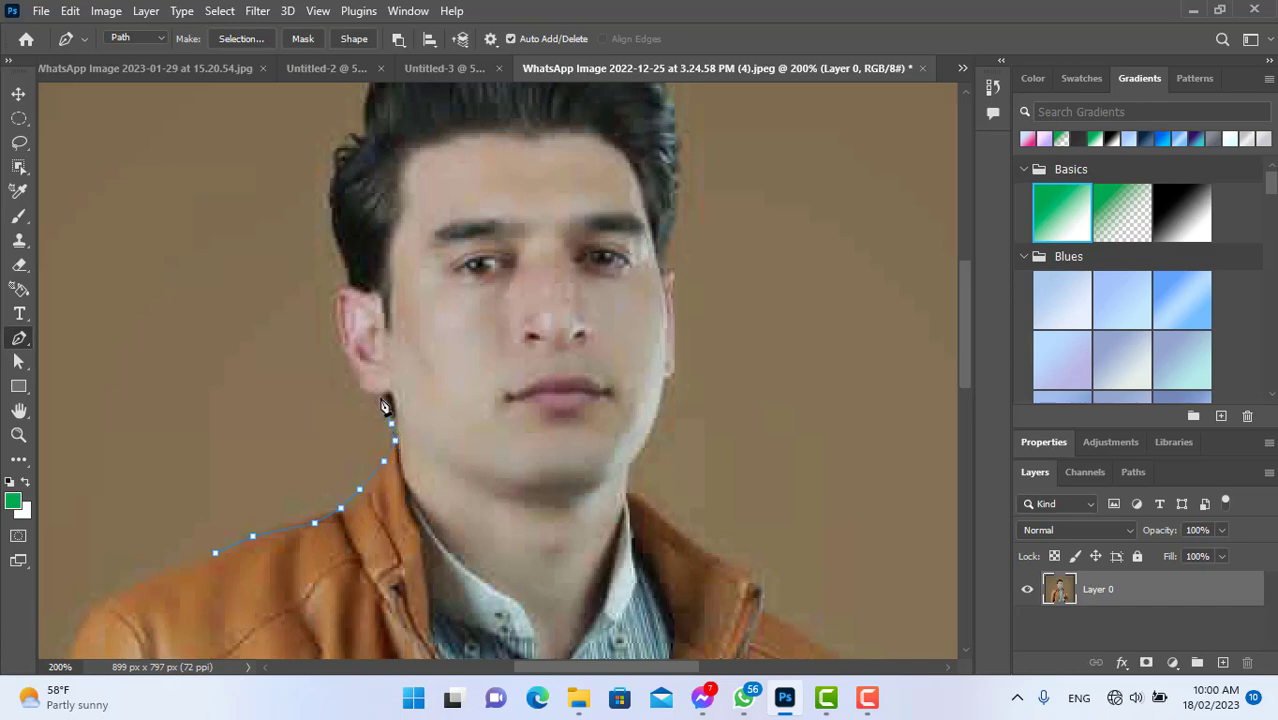
Continue the path from the neck around the ear on the picture's left and up the side of the hair
click(383, 401)
click(339, 337)
click(335, 318)
click(335, 297)
click(334, 293)
click(347, 281)
click(328, 216)
click(328, 188)
click(331, 165)
click(338, 148)
click(349, 139)
click(359, 130)
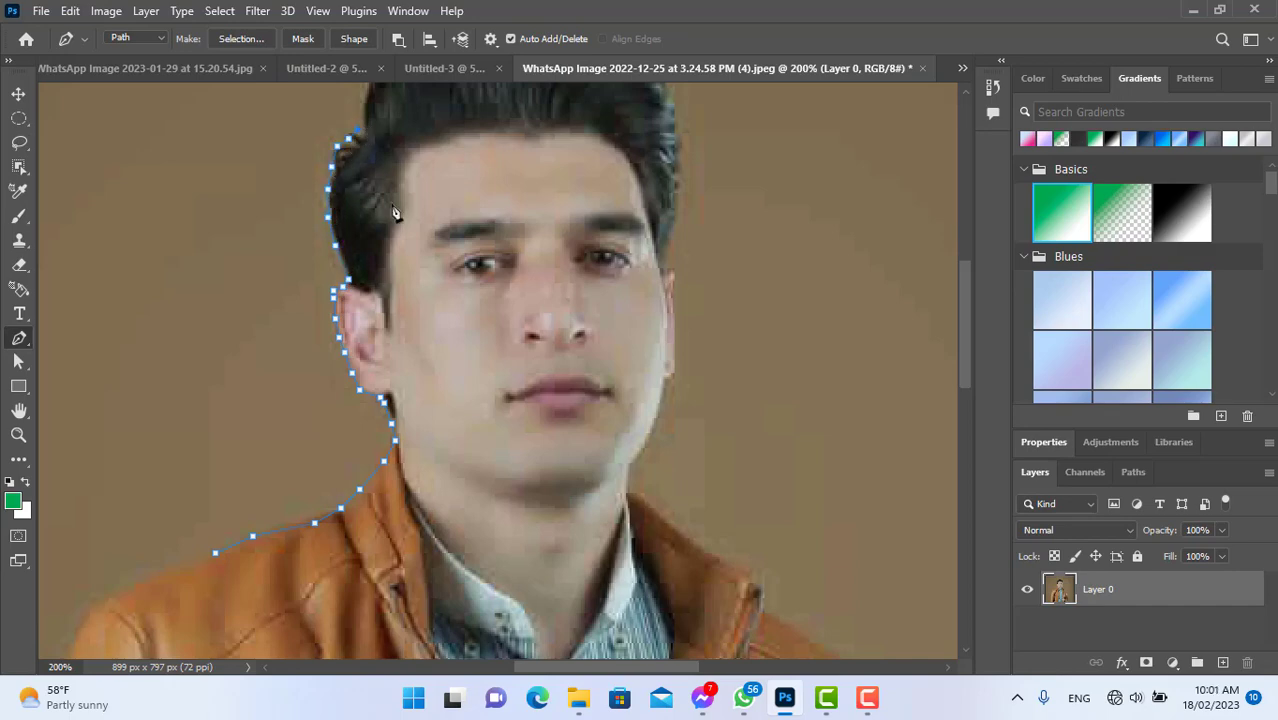
Trace the path over the top of the hair and down its other side to just above the ear
scroll(393, 208, up, 3)
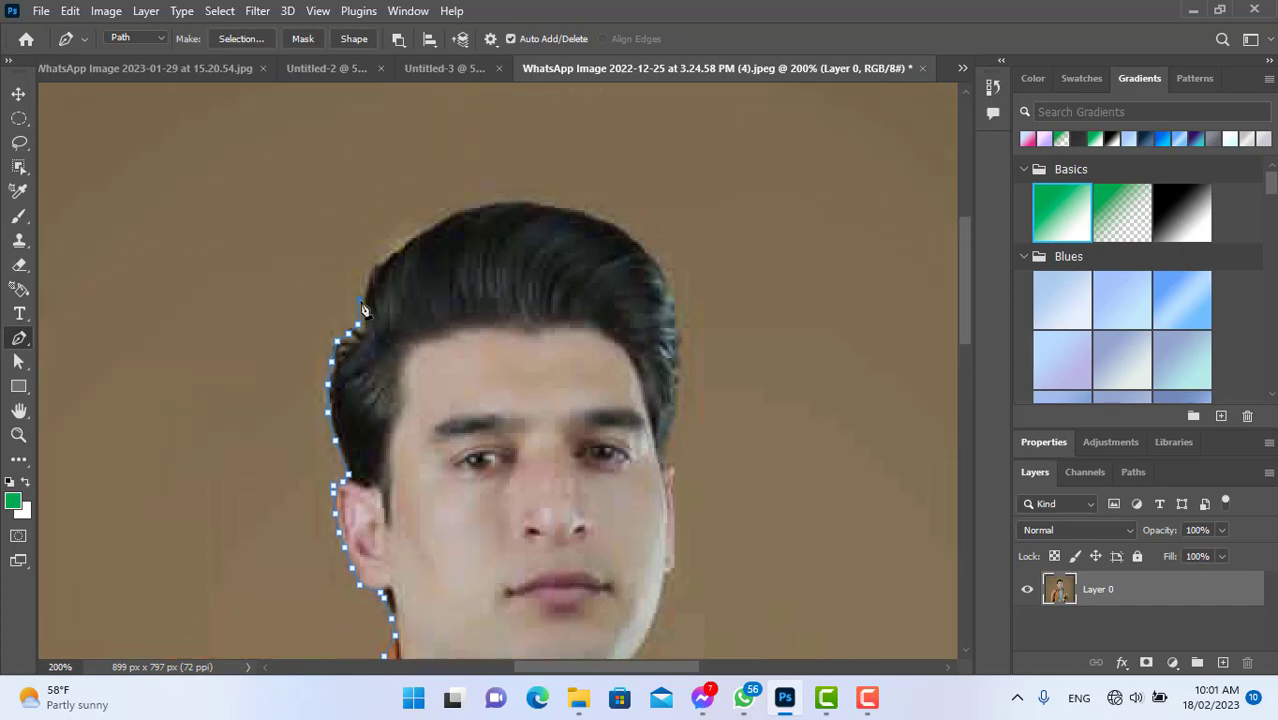
click(371, 267)
click(395, 247)
click(430, 221)
click(474, 204)
click(558, 203)
click(596, 215)
click(642, 243)
click(663, 266)
click(676, 300)
click(678, 324)
click(681, 366)
click(674, 418)
click(664, 446)
Trace the path around the ear on the picture's right and down the cheek and jaw to the neck
scroll(687, 485, down, 1)
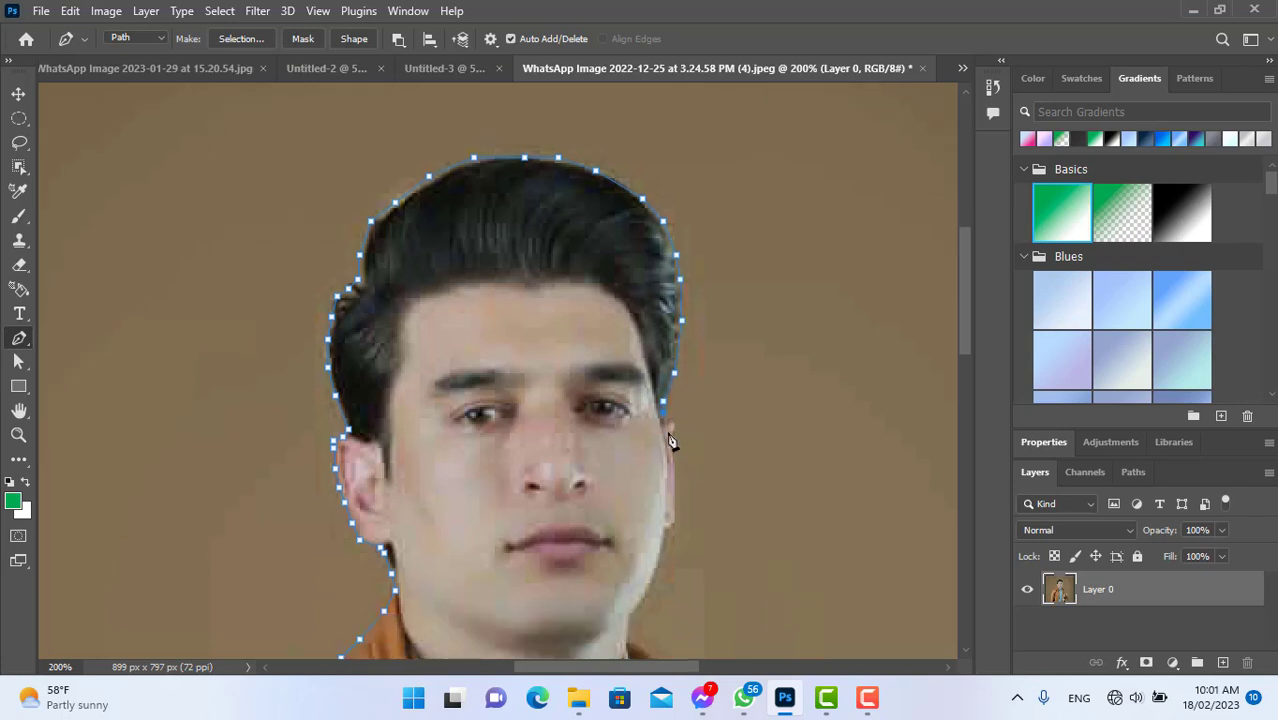
click(673, 416)
click(676, 429)
click(674, 461)
click(672, 494)
key(ctrl+z)
click(674, 505)
click(675, 523)
click(659, 551)
click(648, 591)
click(629, 618)
Extend the path from the neck along the jacket collar and across the shoulder on the picture's right
scroll(665, 580, down, 3)
click(631, 434)
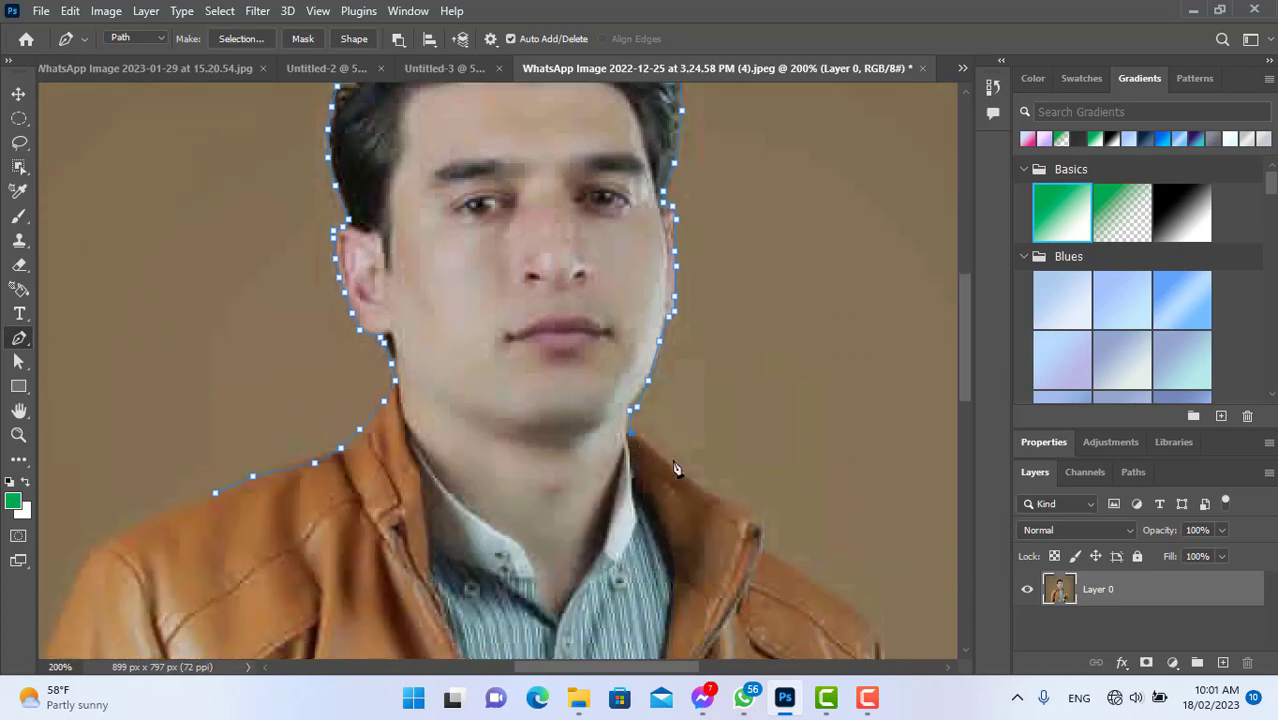
click(672, 459)
click(723, 504)
click(748, 513)
click(763, 521)
click(857, 614)
Continue the path around the shoulder's outer edge and onto the upper sleeve on the picture's right
scroll(866, 628, down, 5)
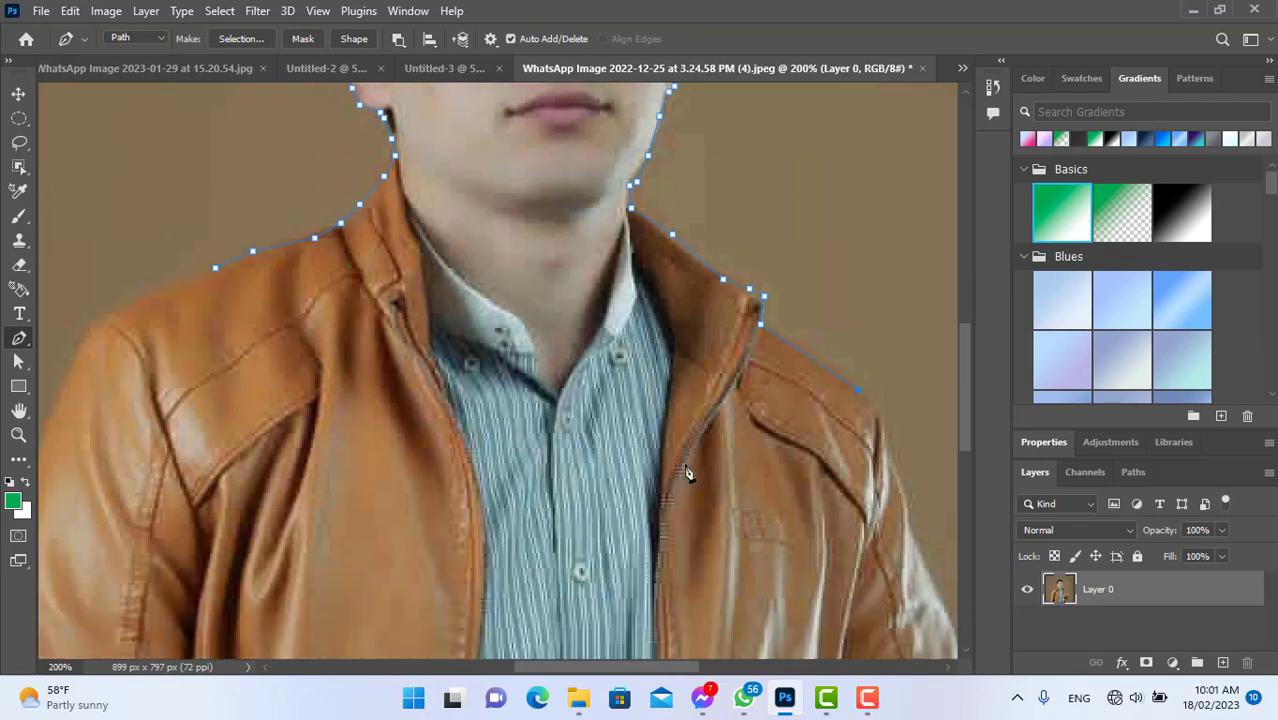
click(886, 412)
click(888, 429)
click(892, 461)
click(910, 485)
click(914, 521)
Follow the outer edge of the same sleeve with path points down toward the elbow
scroll(940, 585, down, 3)
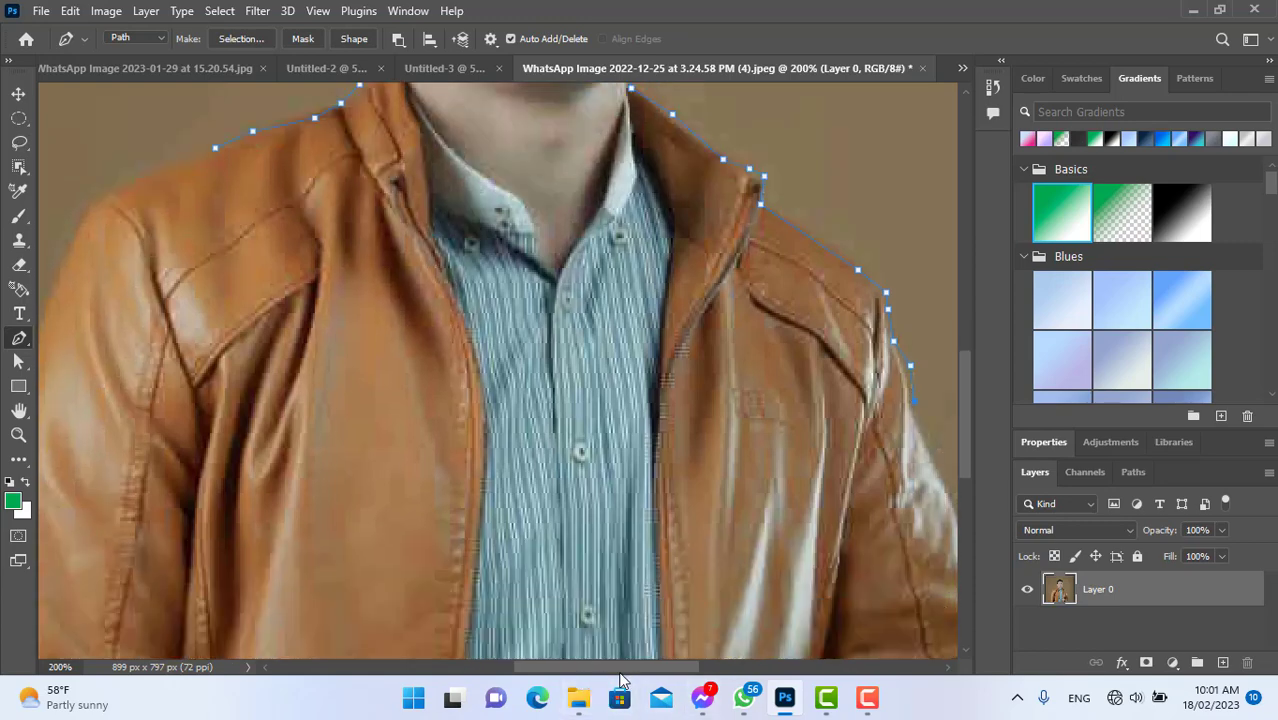
drag(620, 680, 700, 675)
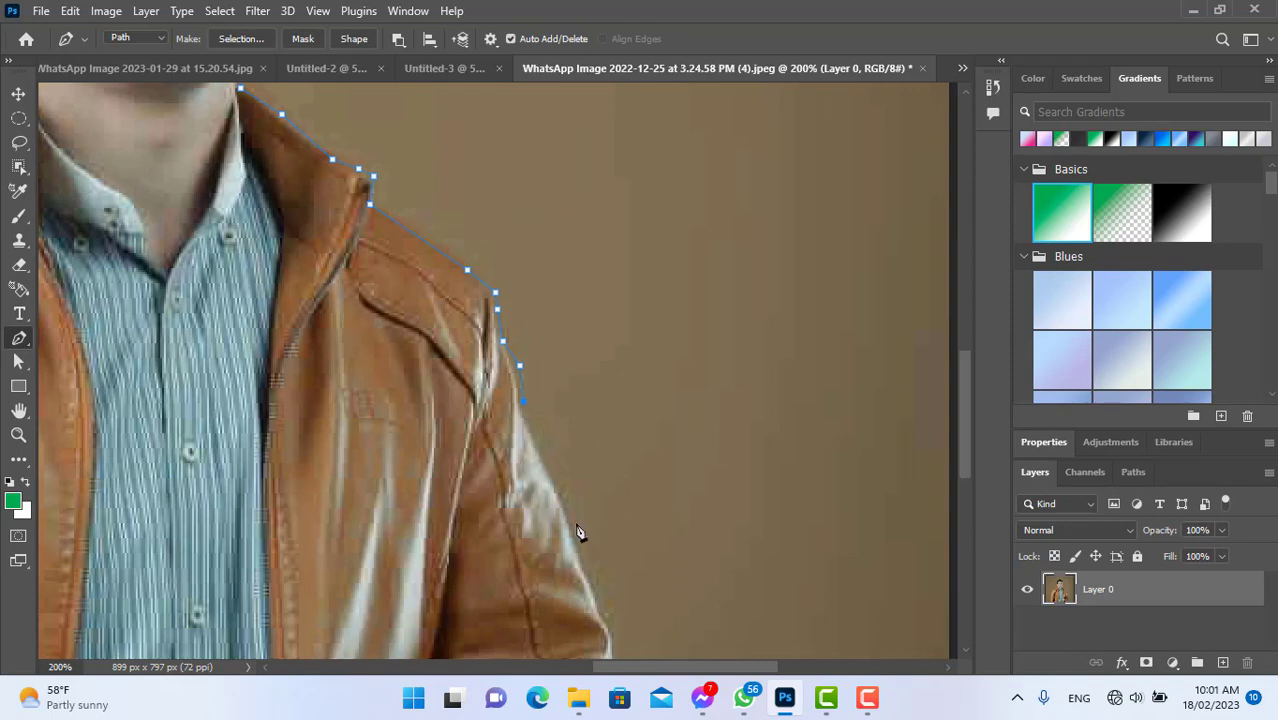
click(561, 495)
click(575, 538)
click(594, 578)
click(603, 605)
Trace the path around the creased elbow of the sleeve on the picture's right
scroll(608, 619, down, 3)
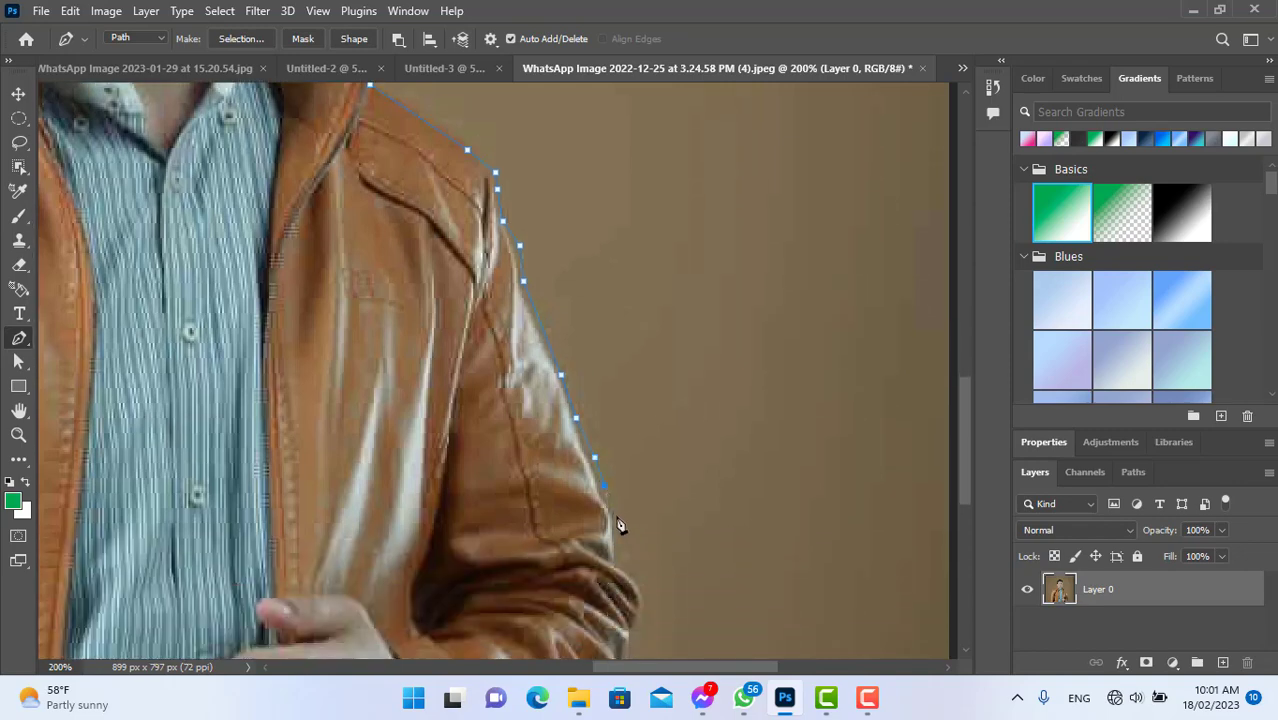
click(613, 512)
click(614, 542)
click(615, 554)
click(623, 568)
click(638, 587)
click(647, 603)
Trace the path from below the elbow along the forearm's outer edge toward the bottom of the picture
scroll(643, 648, down, 3)
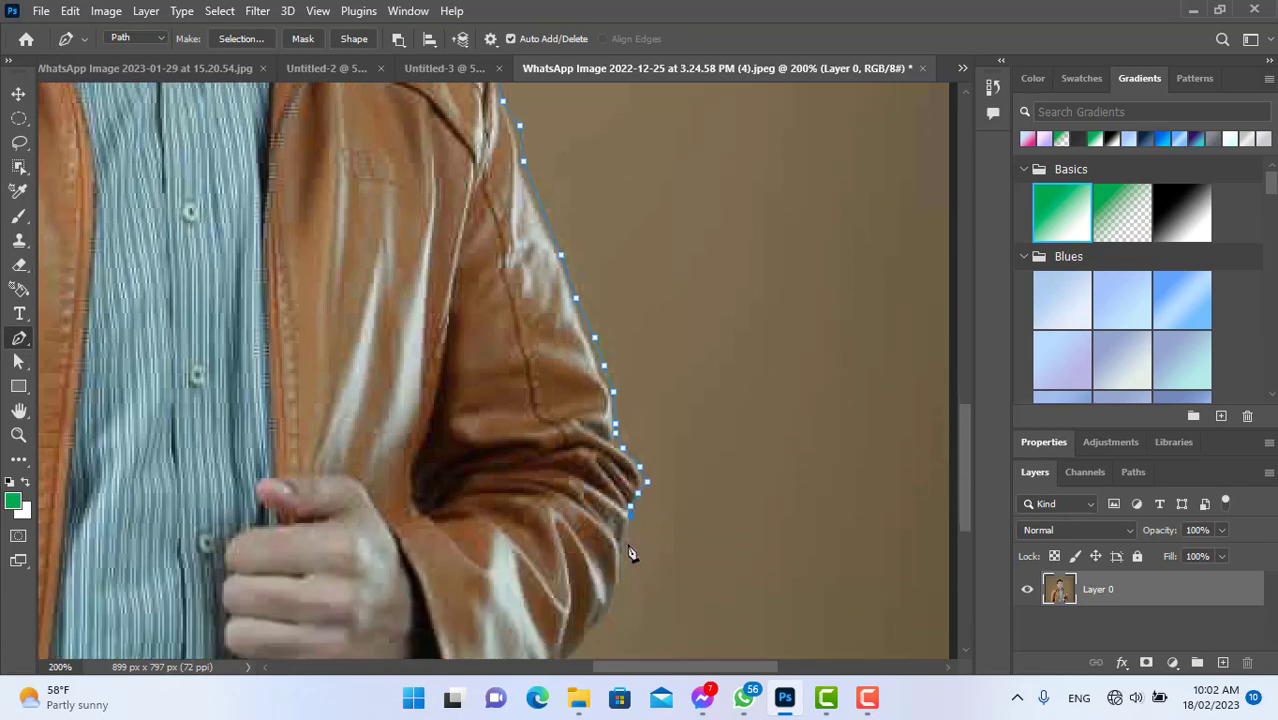
click(629, 543)
click(622, 583)
click(611, 608)
click(594, 629)
click(587, 647)
scroll(580, 645, down, 2)
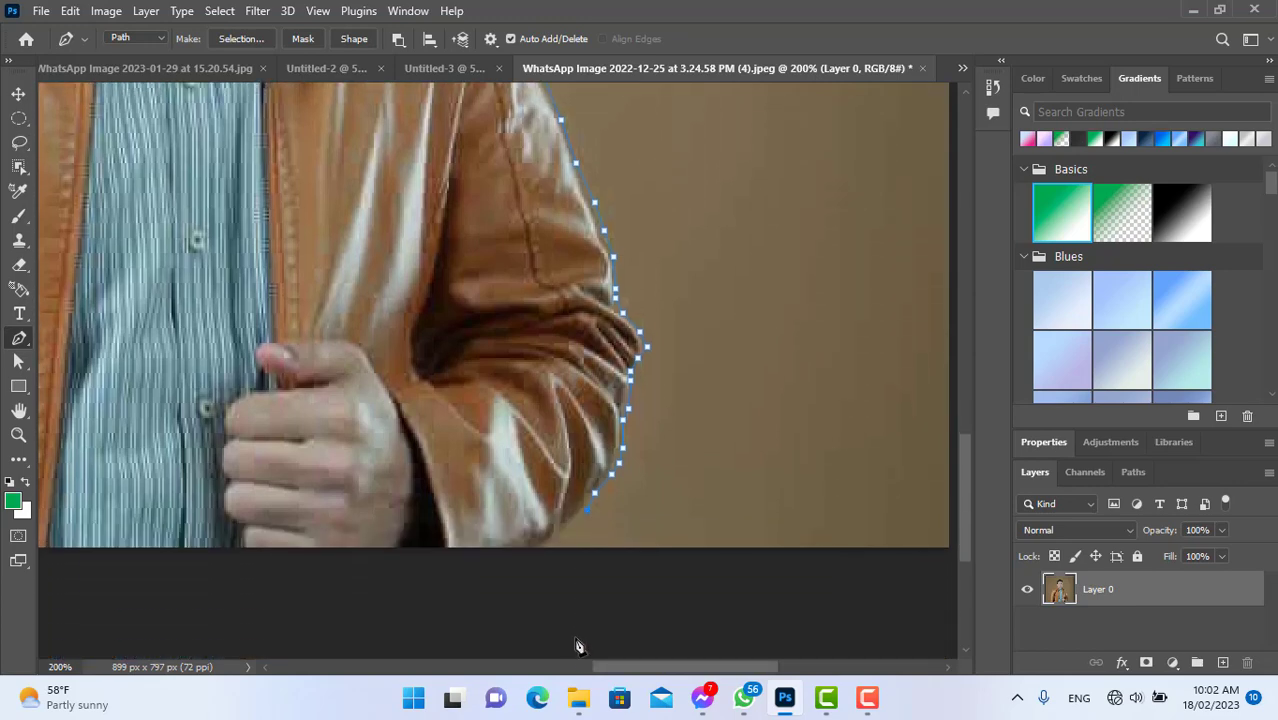
click(563, 528)
Run the path along the picture's bottom edge to the opposite sleeve and up that sleeve's lower outer edge
drag(662, 671, 542, 675)
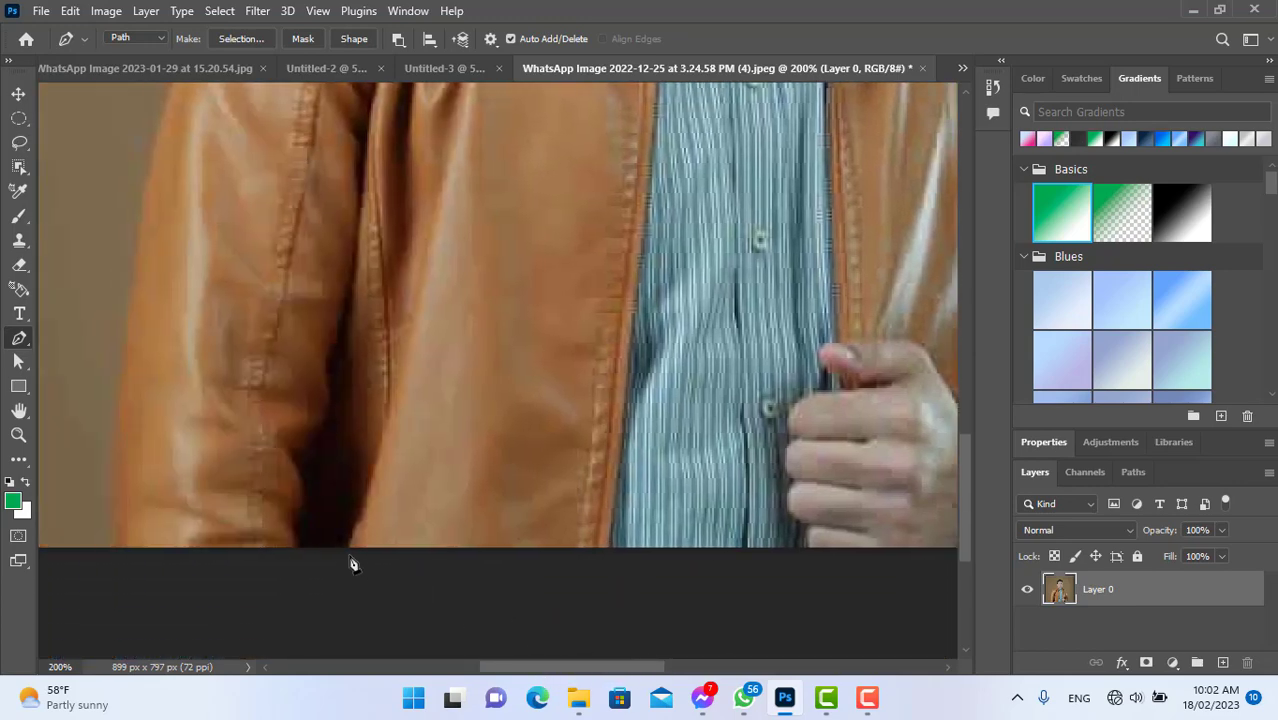
click(114, 546)
click(119, 398)
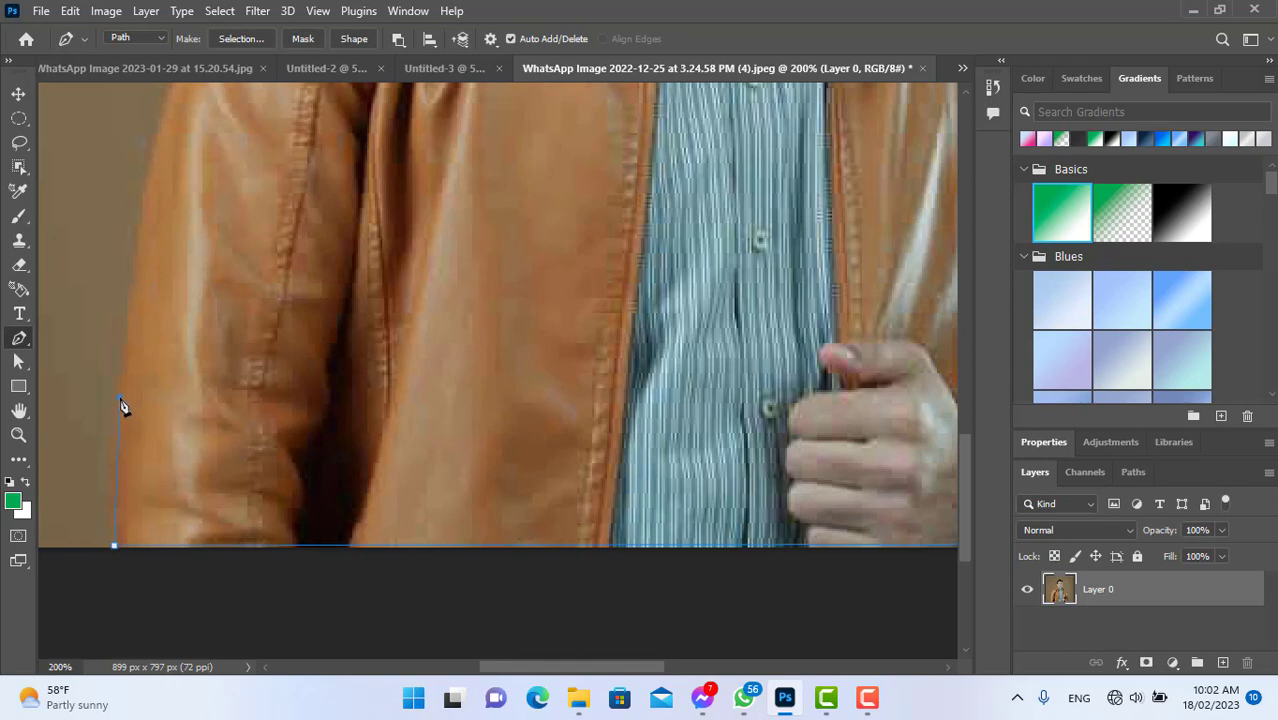
click(138, 256)
click(148, 177)
click(156, 145)
Continue the path up the outer edge of the upper sleeve on the picture's left
scroll(205, 230, up, 3)
click(165, 328)
click(176, 273)
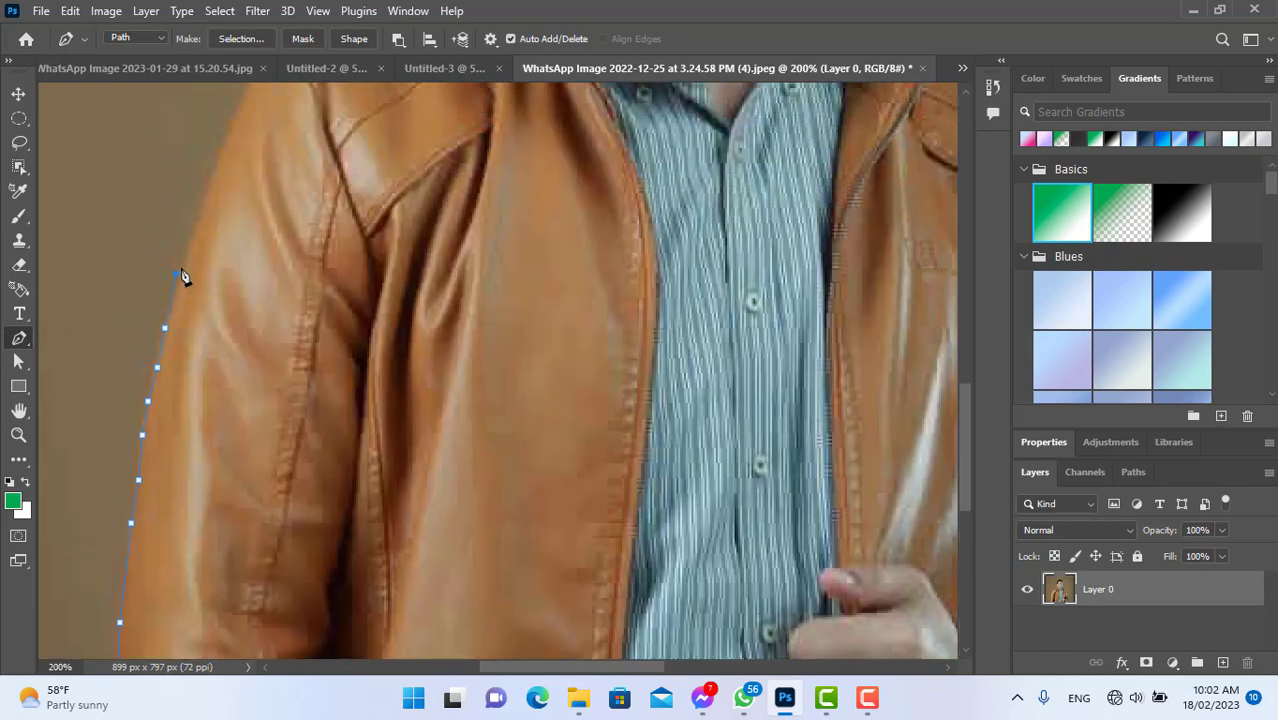
click(189, 247)
click(200, 213)
click(211, 181)
click(227, 148)
Trace the path around the shoulder on the picture's left and close it at the starting anchor point
scroll(292, 310, up, 3)
click(236, 311)
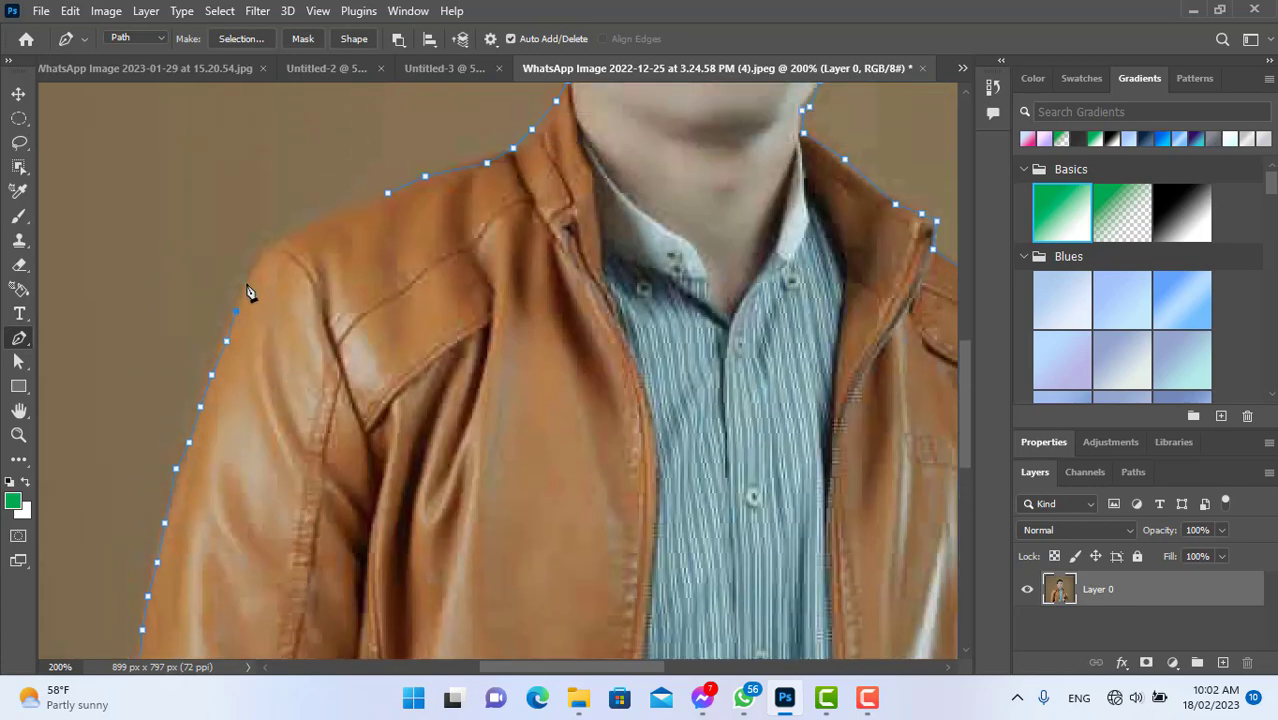
click(249, 271)
click(268, 247)
click(301, 225)
click(387, 197)
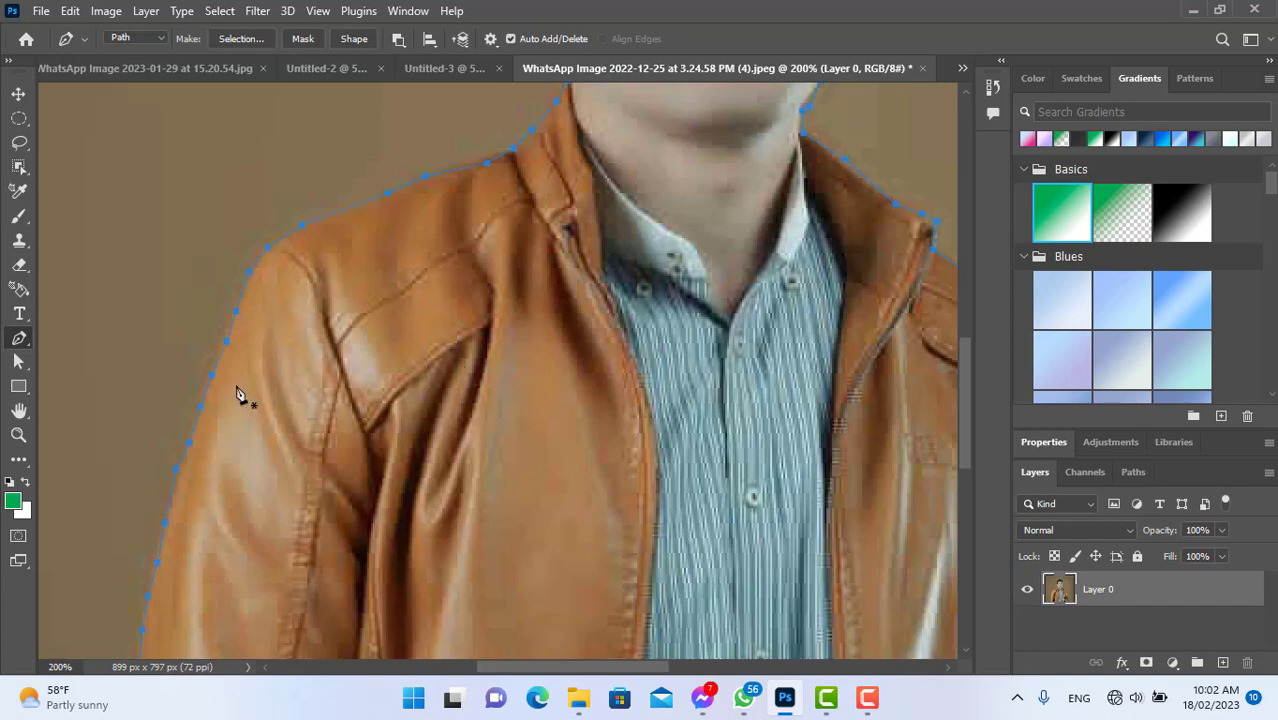
Turn the closed path into a selection of the brown background around the man and delete that background
key(ctrl+minus)
key(ctrl+minus)
right_click(565, 362)
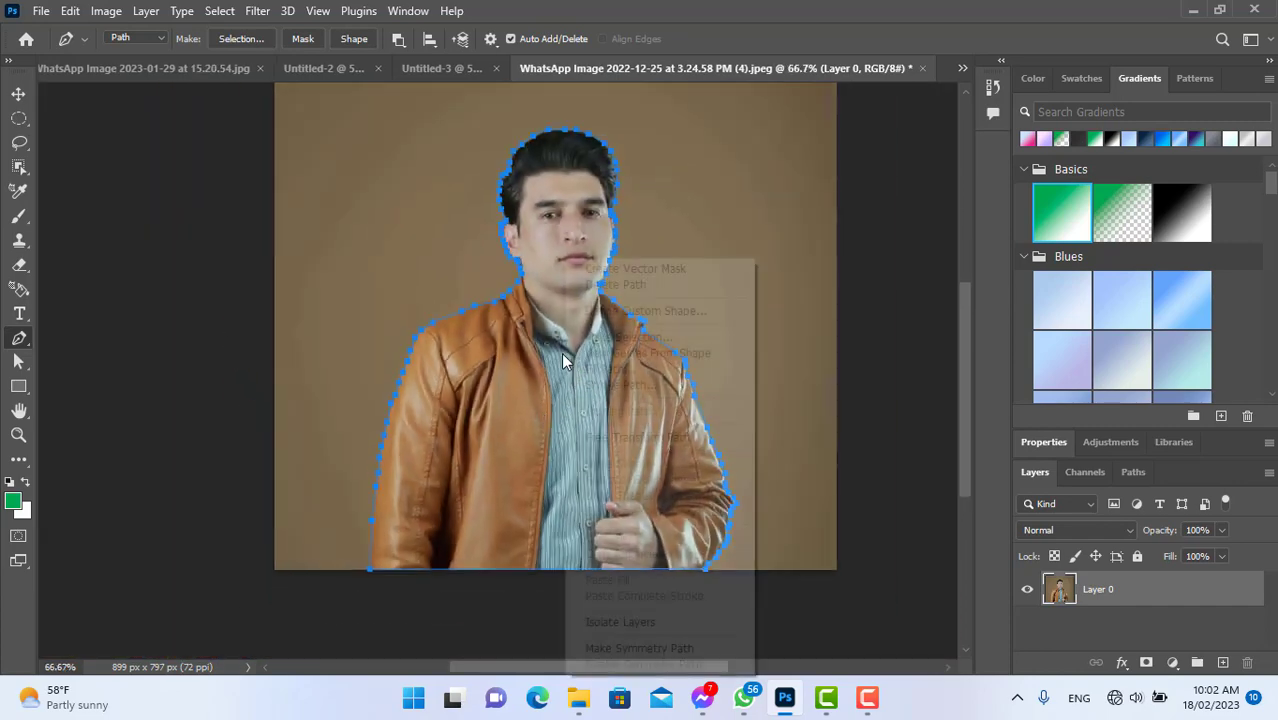
click(604, 337)
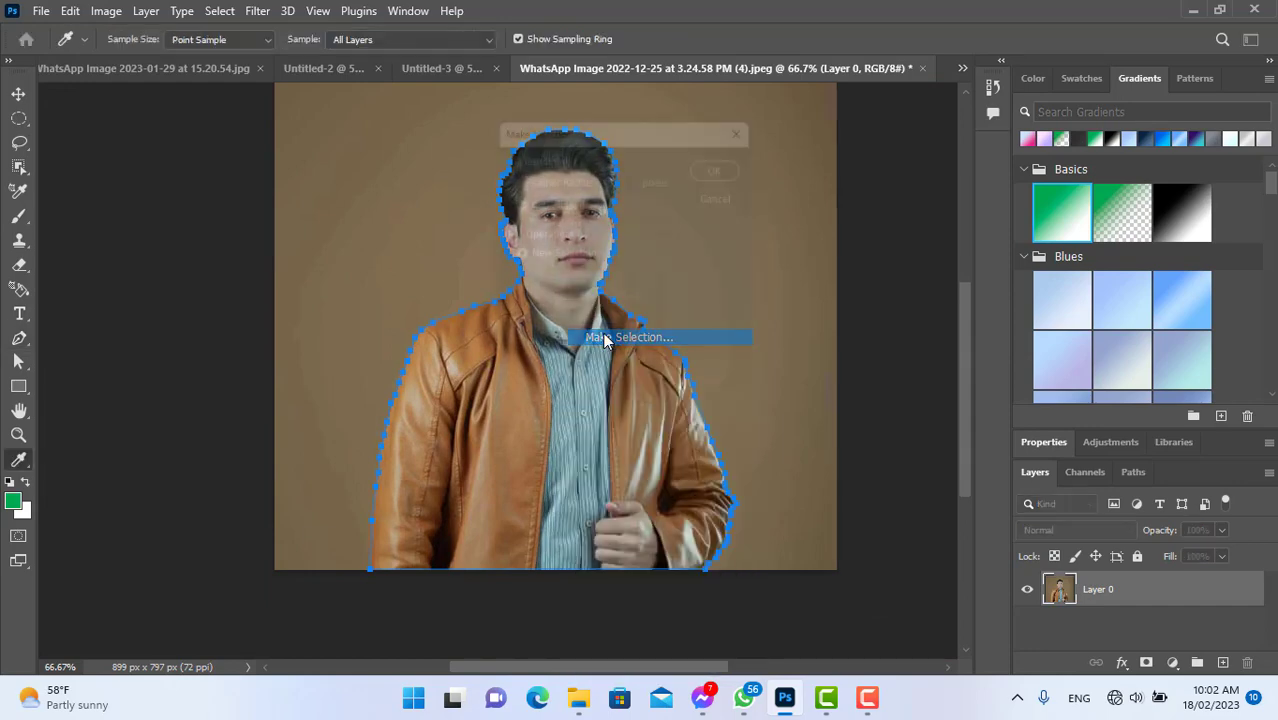
click(733, 175)
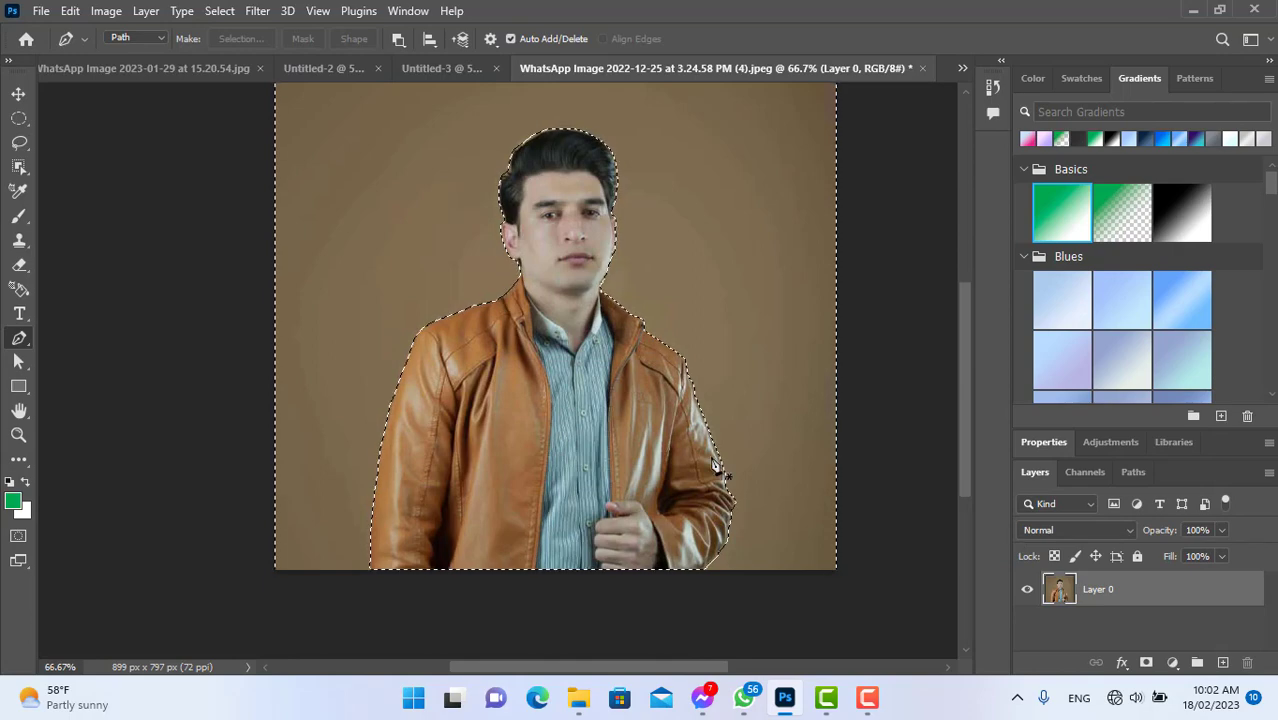
key(Delete)
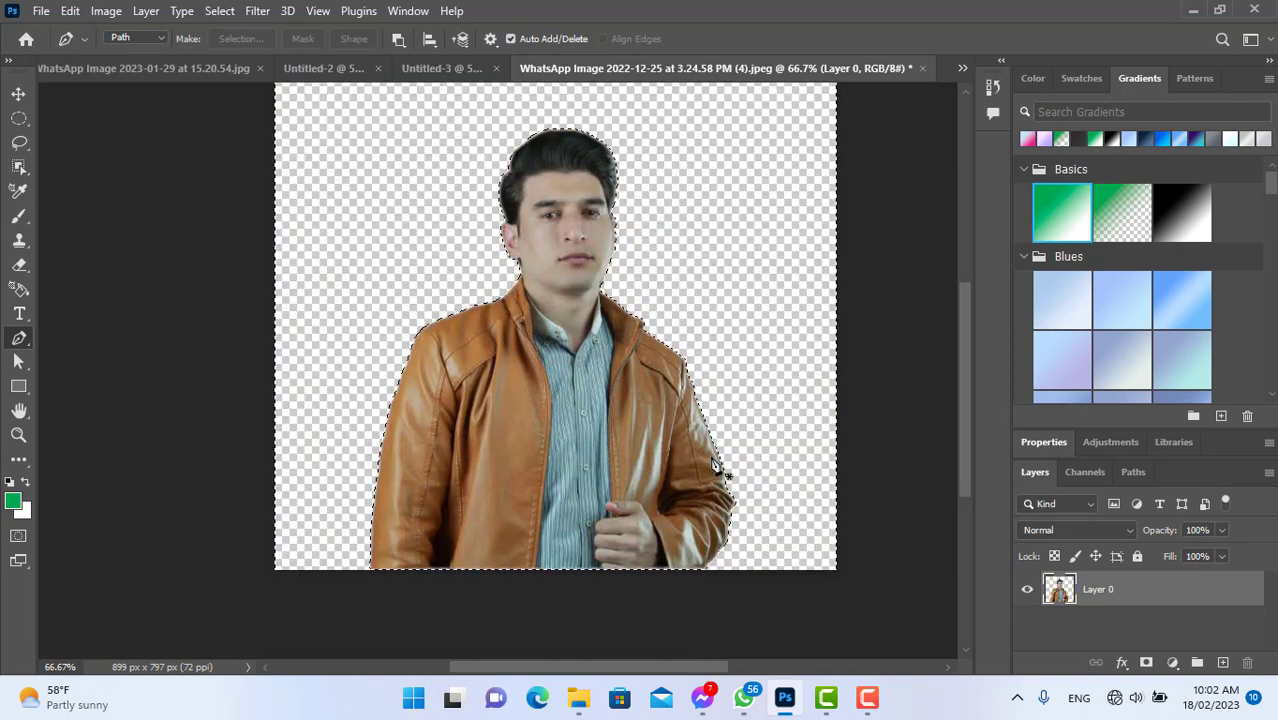
Export the cut-out as a PNG with transparency to the Desktop under the file name hhhh
scroll(722, 452, up, 2)
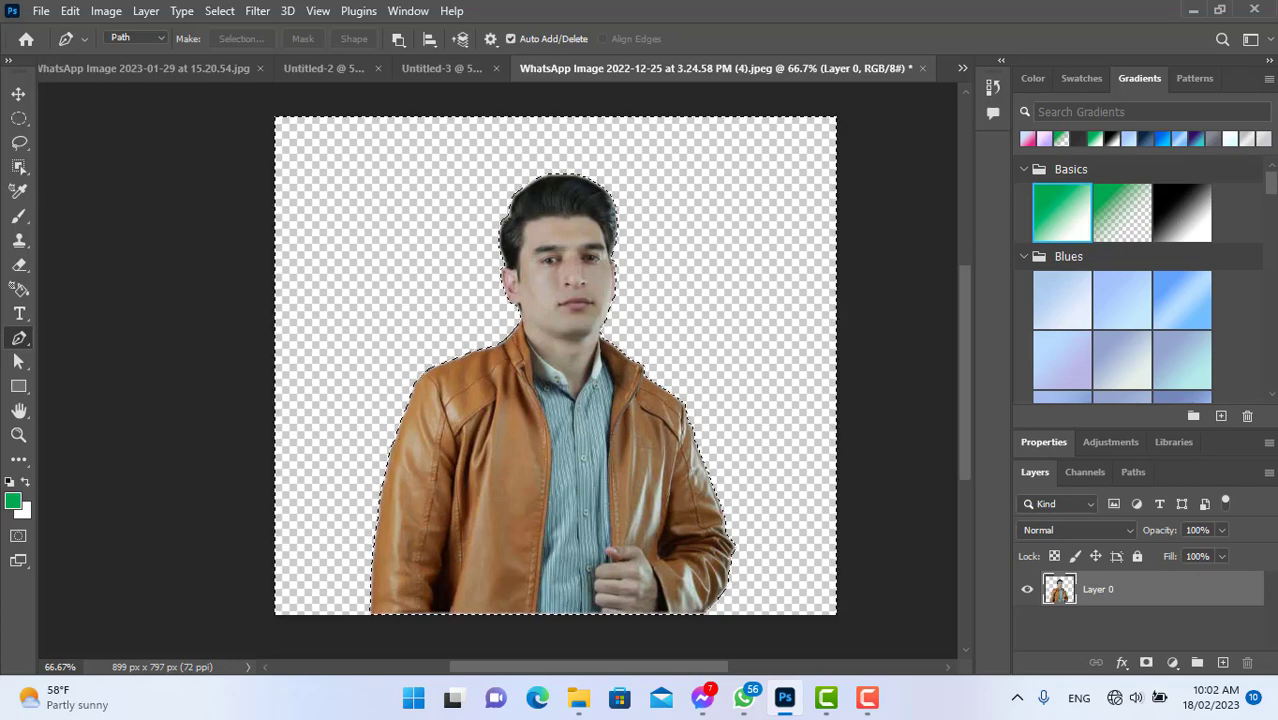
scroll(662, 245, up, 1)
click(40, 12)
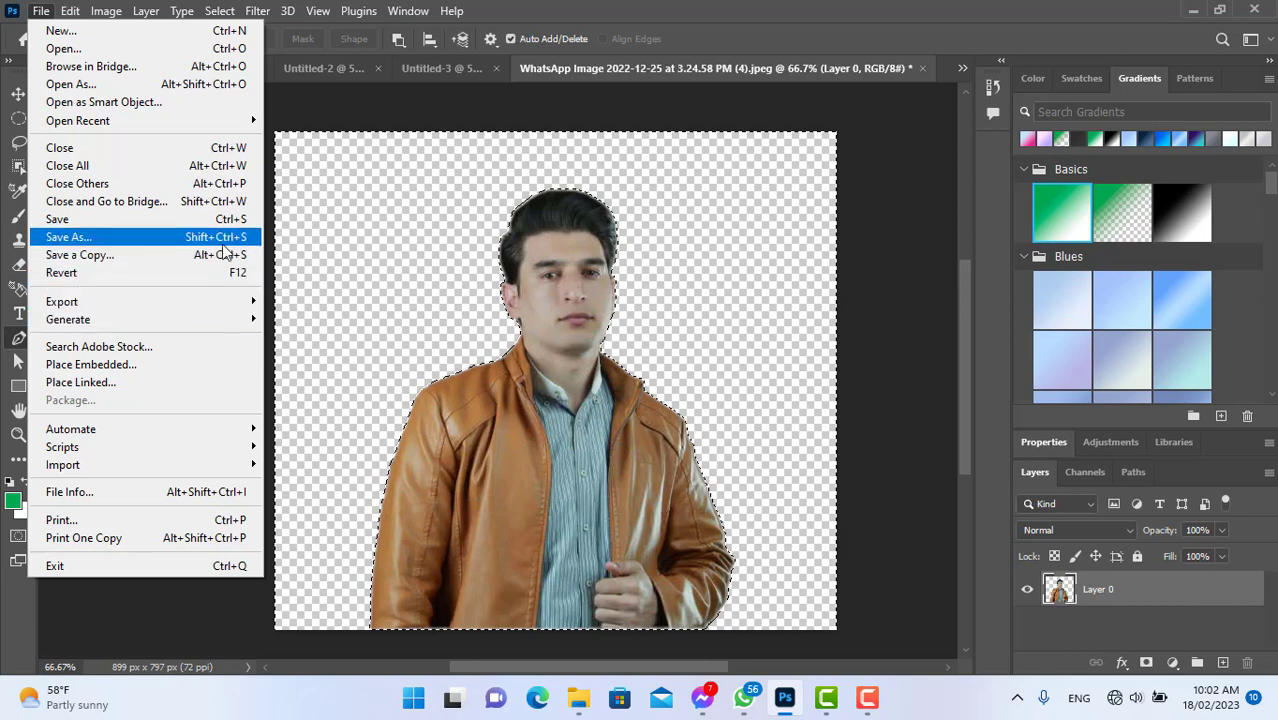
mouse_move(61, 306)
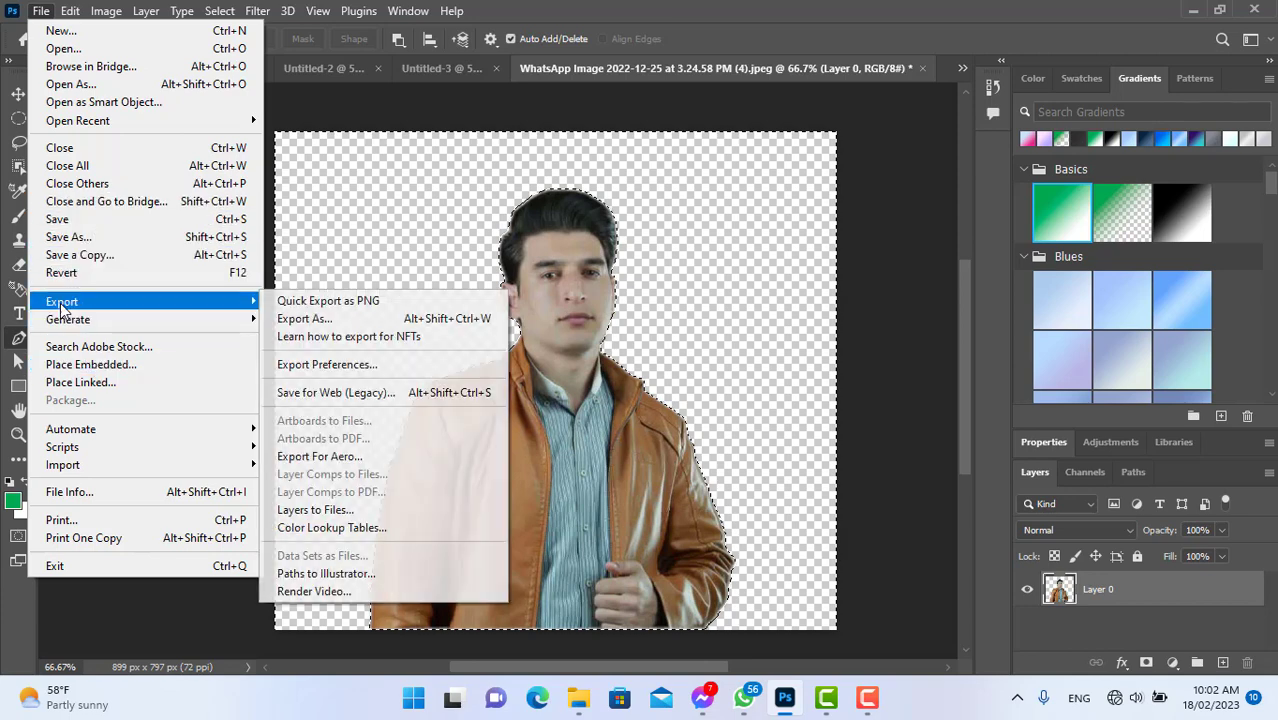
click(354, 322)
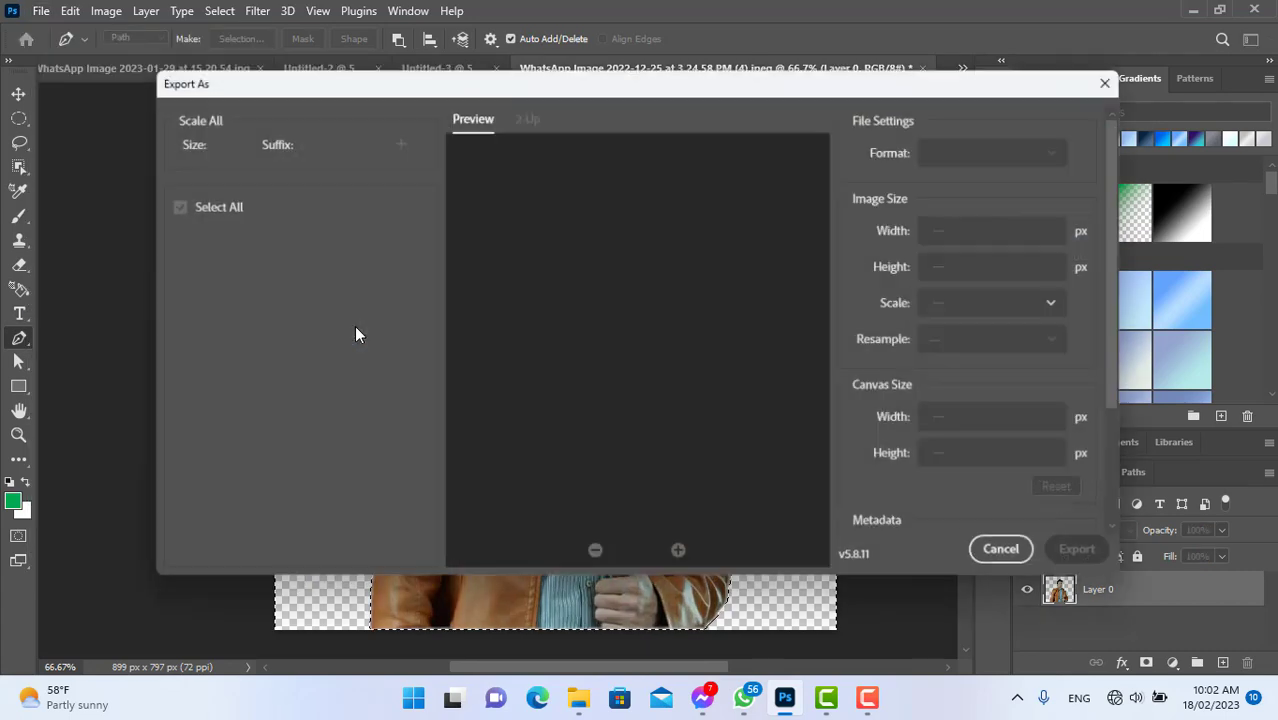
click(1045, 160)
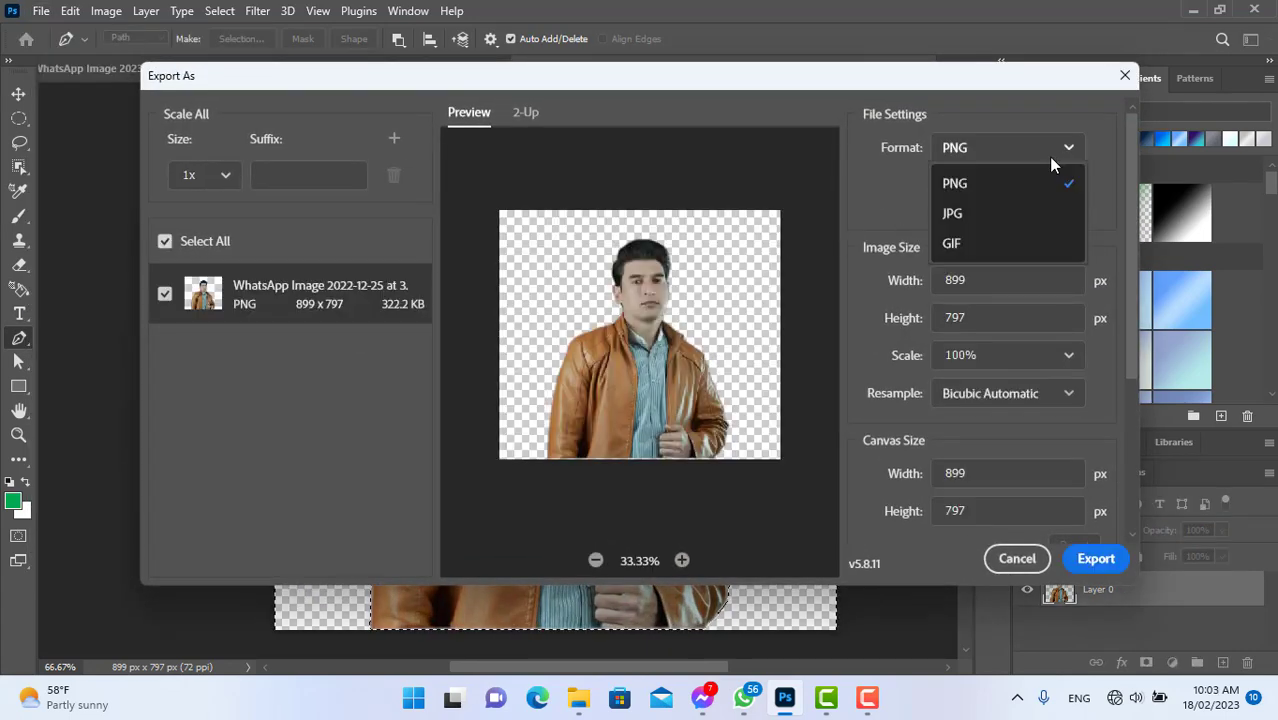
click(950, 183)
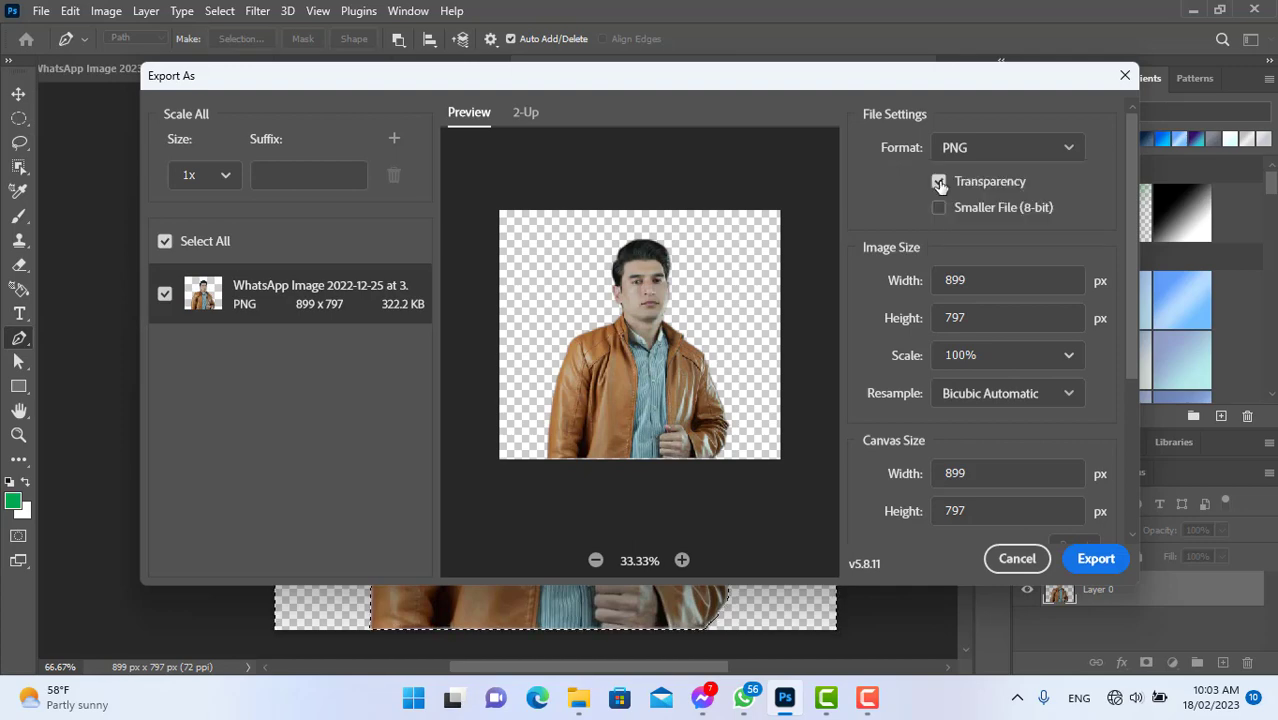
click(1097, 558)
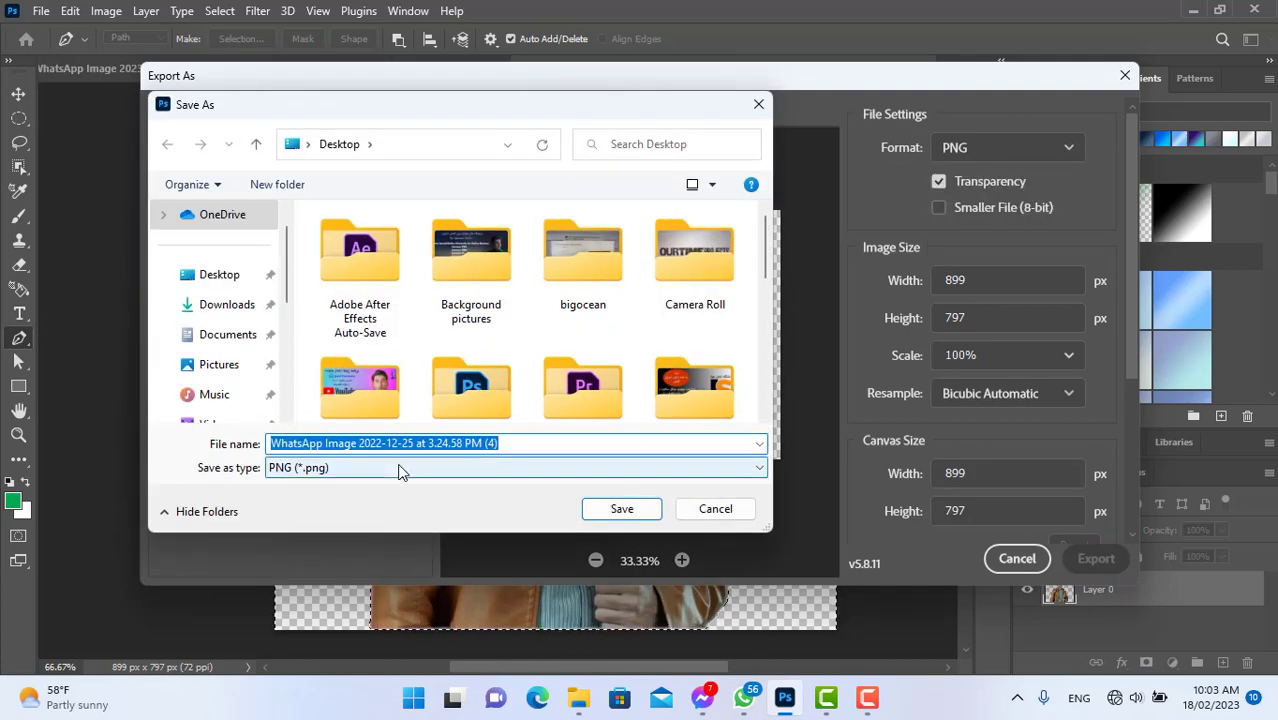
text(hhhh)
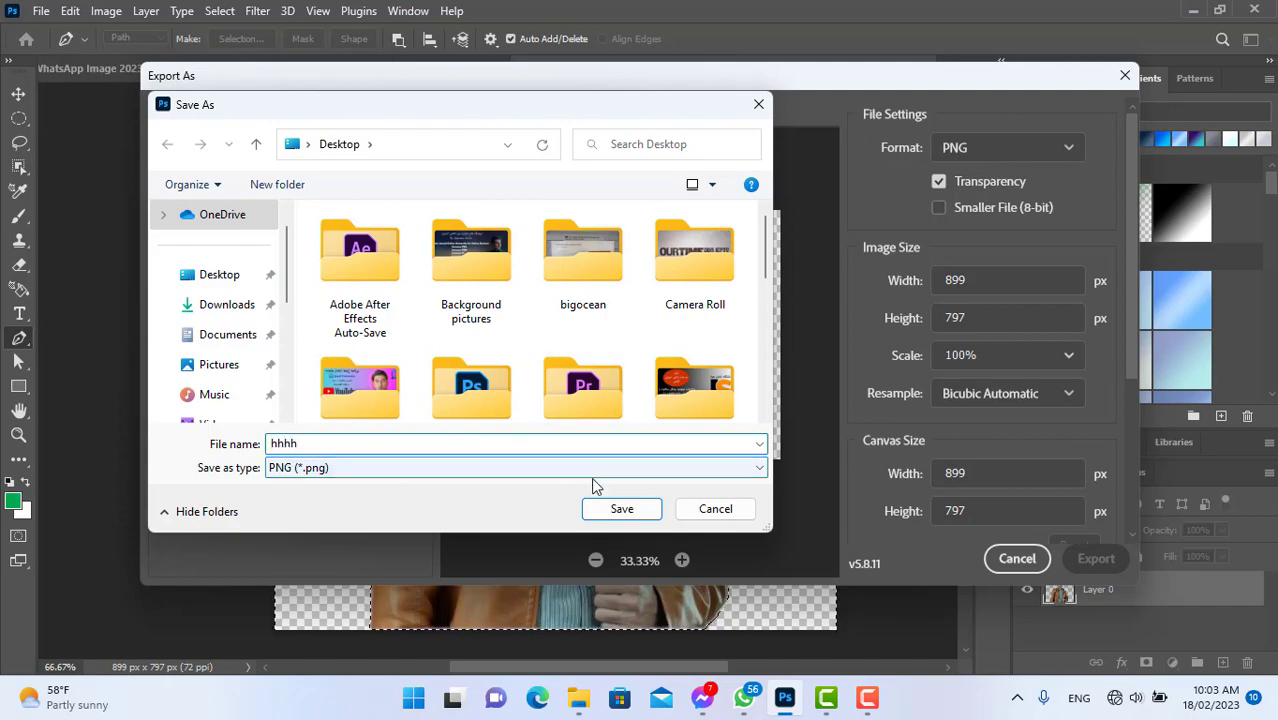
click(626, 508)
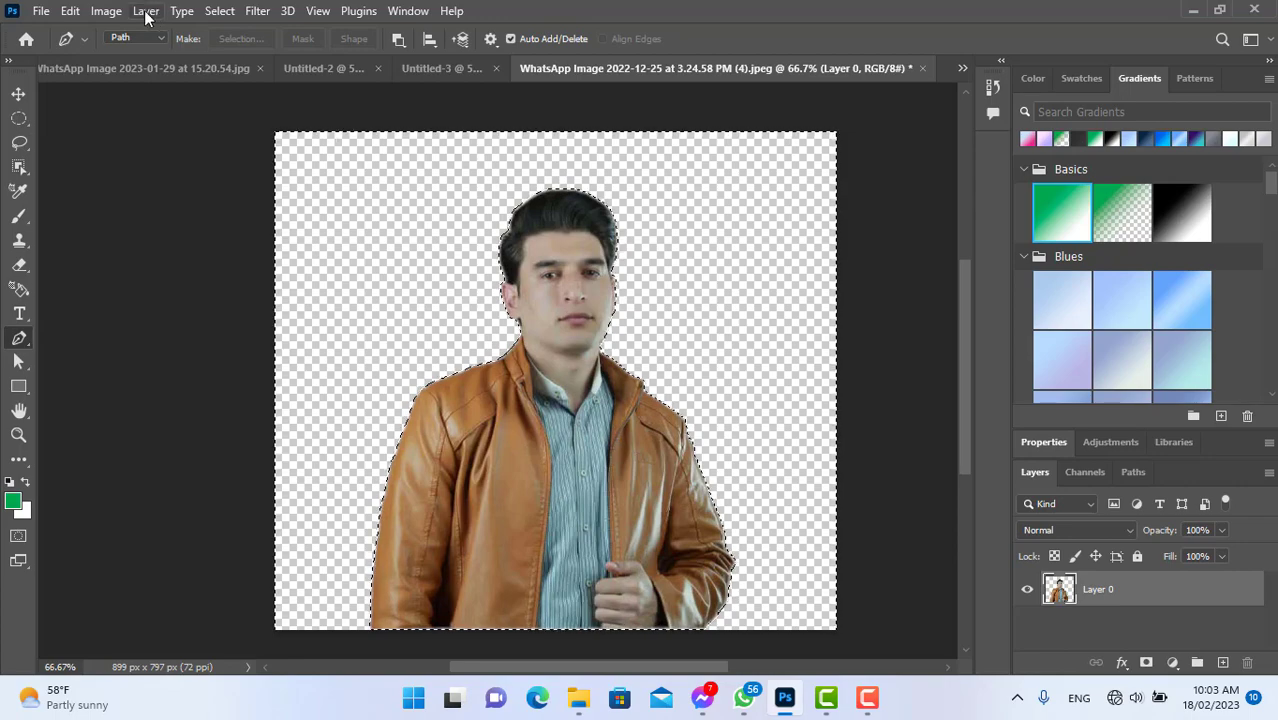
Create a new 1920 x 1080 px document at 300 pixels/inch with a white background
click(41, 11)
click(82, 34)
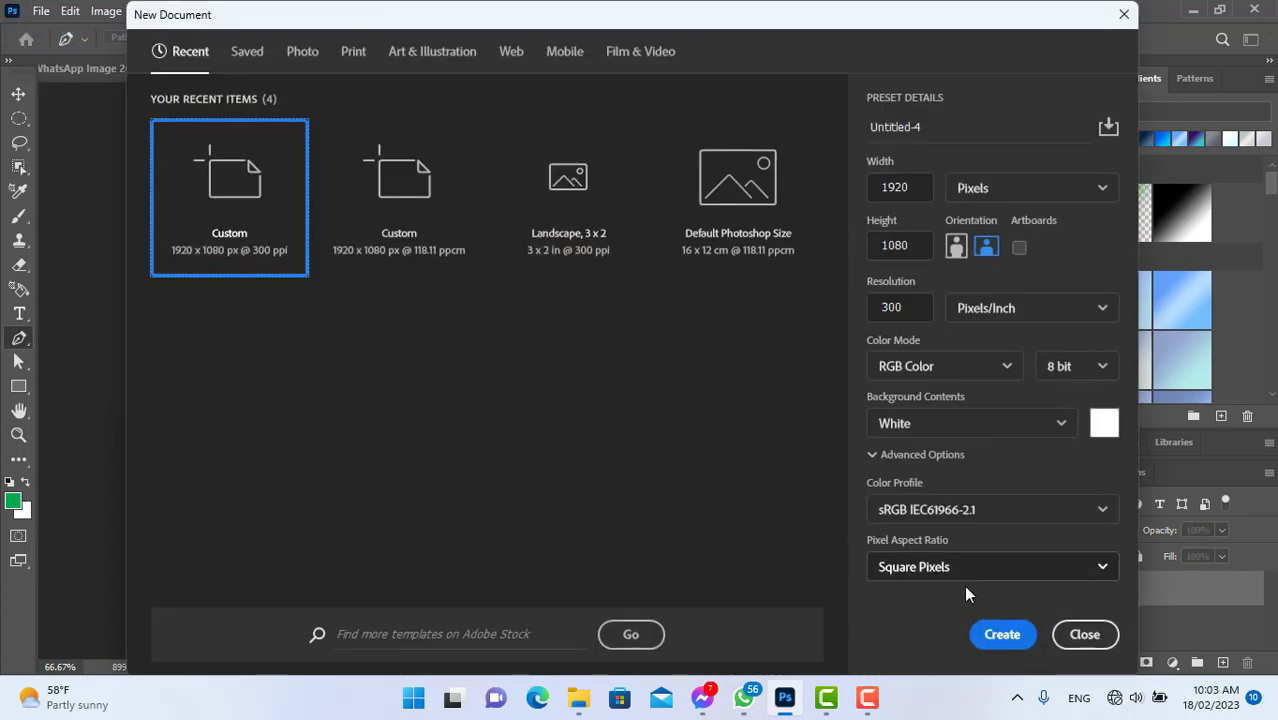
click(1003, 634)
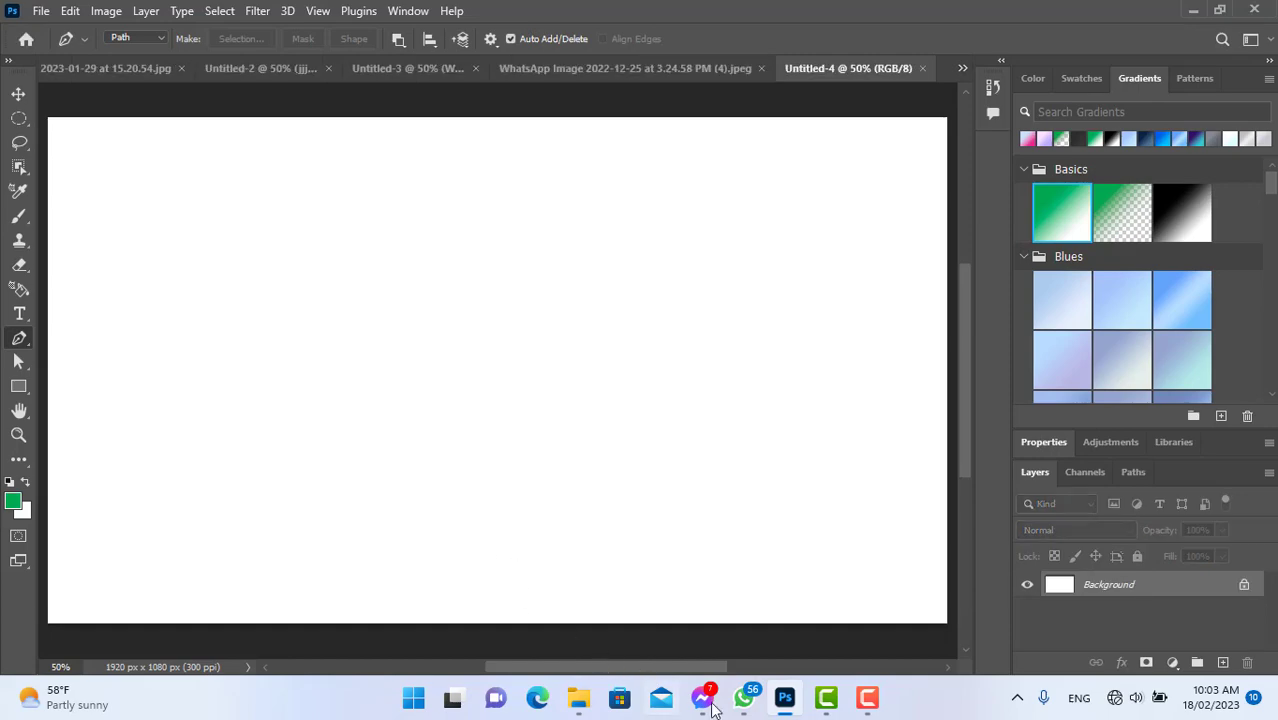
Place the hhhh cut-out from the Desktop folder into the new document and shift it slightly down on the canvas
click(578, 697)
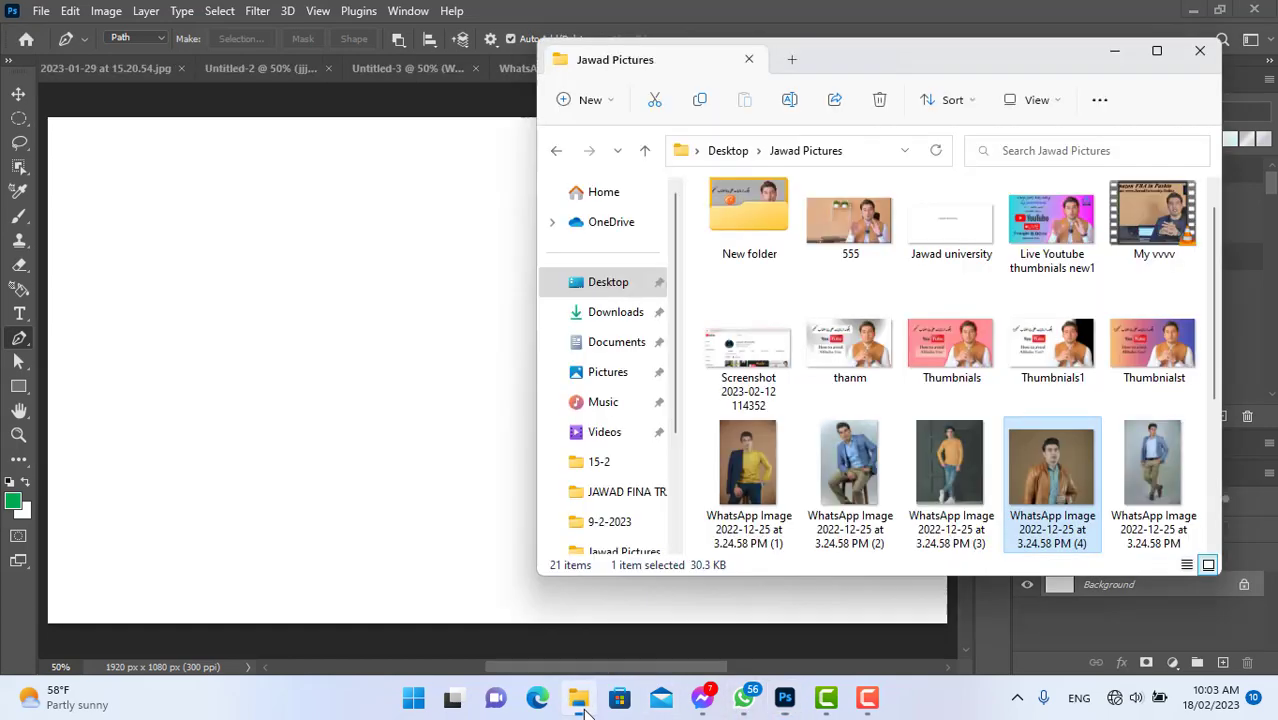
click(628, 286)
scroll(1032, 415, down, 5)
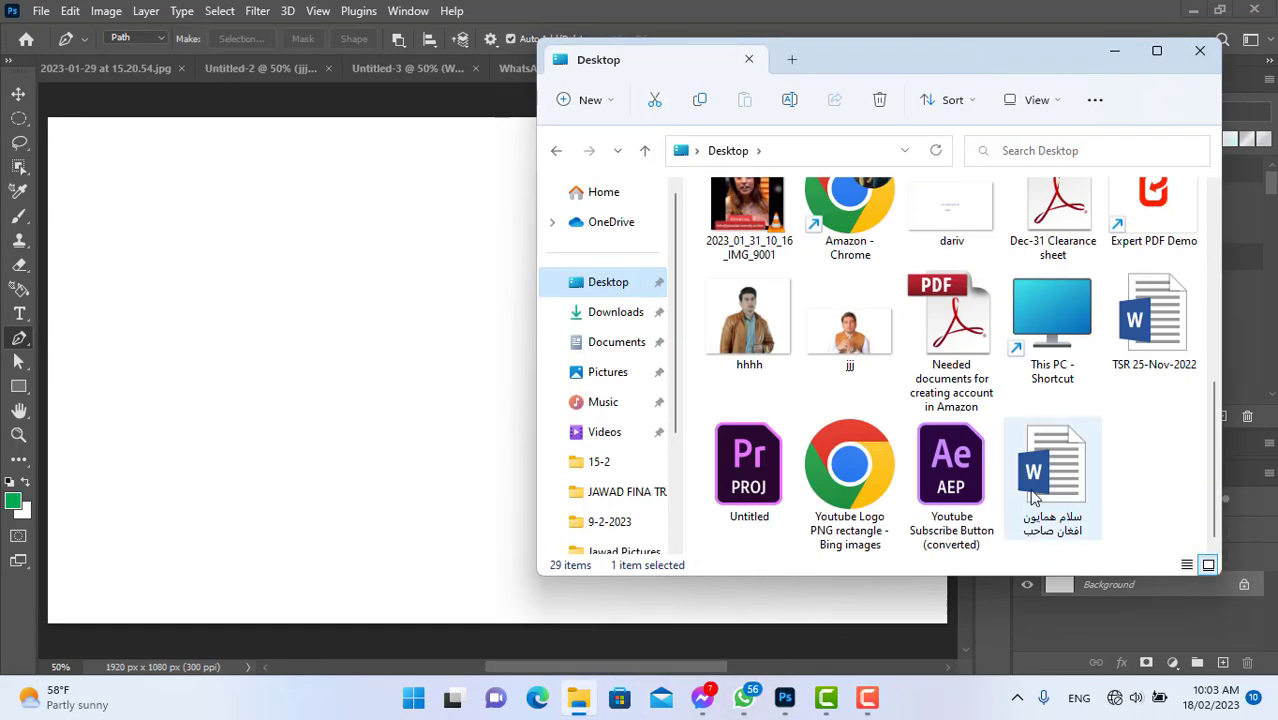
drag(750, 325, 868, 433)
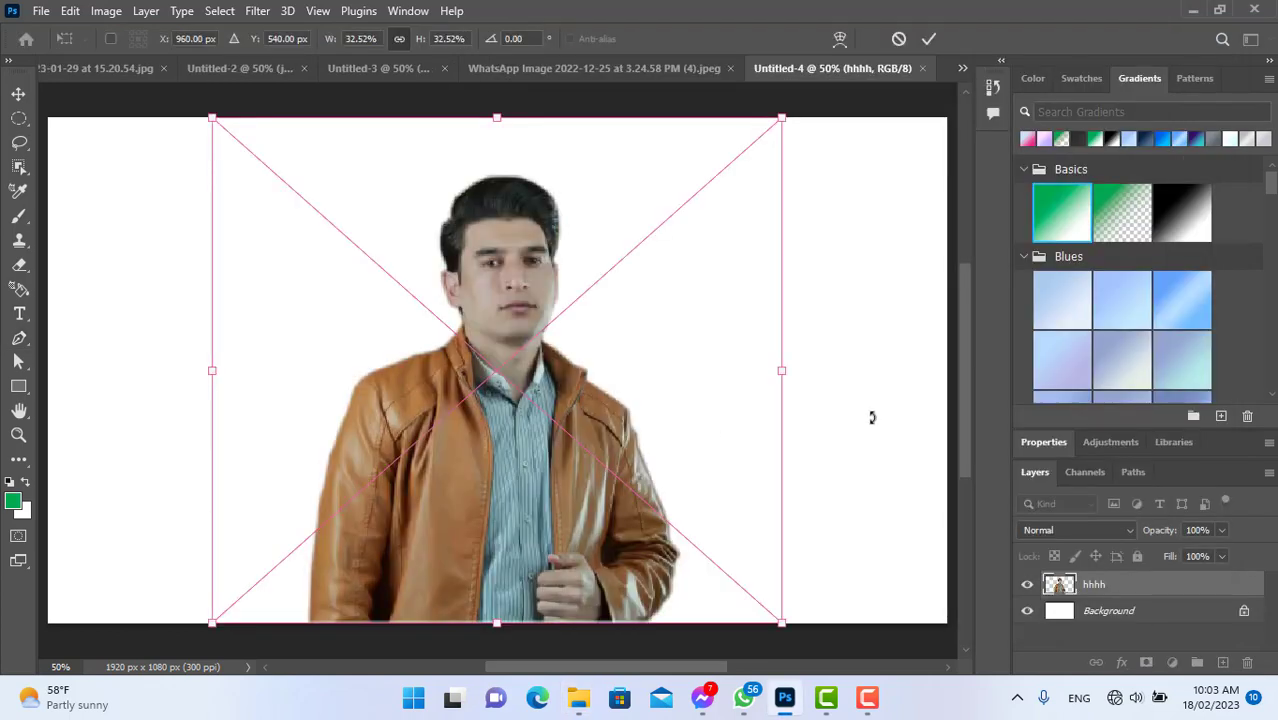
click(18, 94)
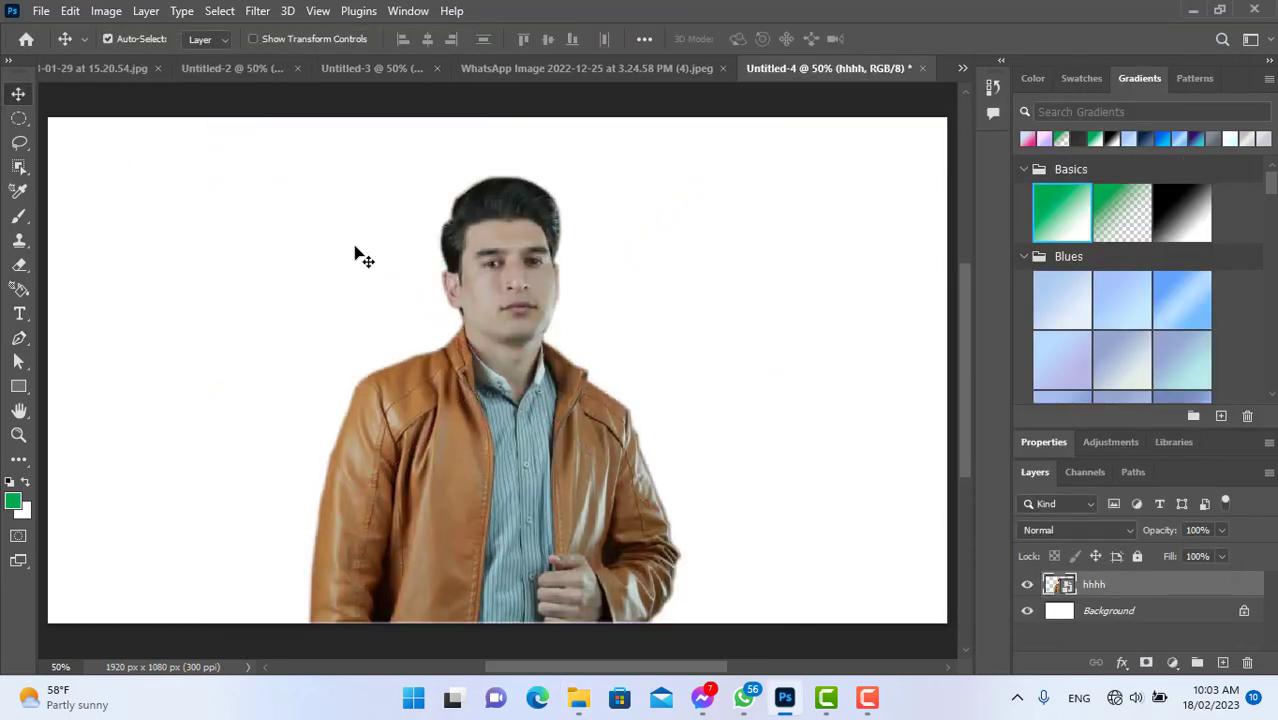
drag(484, 398, 502, 421)
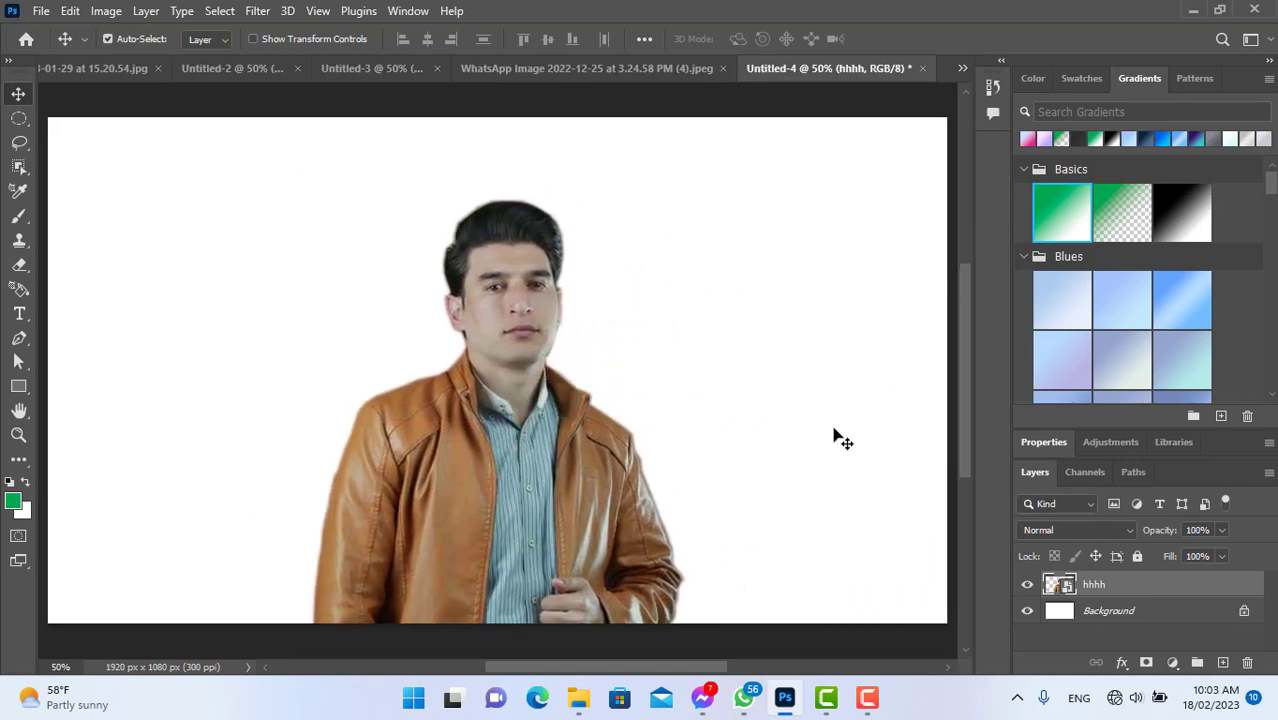
Unlock the Background layer and apply the first light blue gradient of the Blues presets as its gradient fill
click(1245, 613)
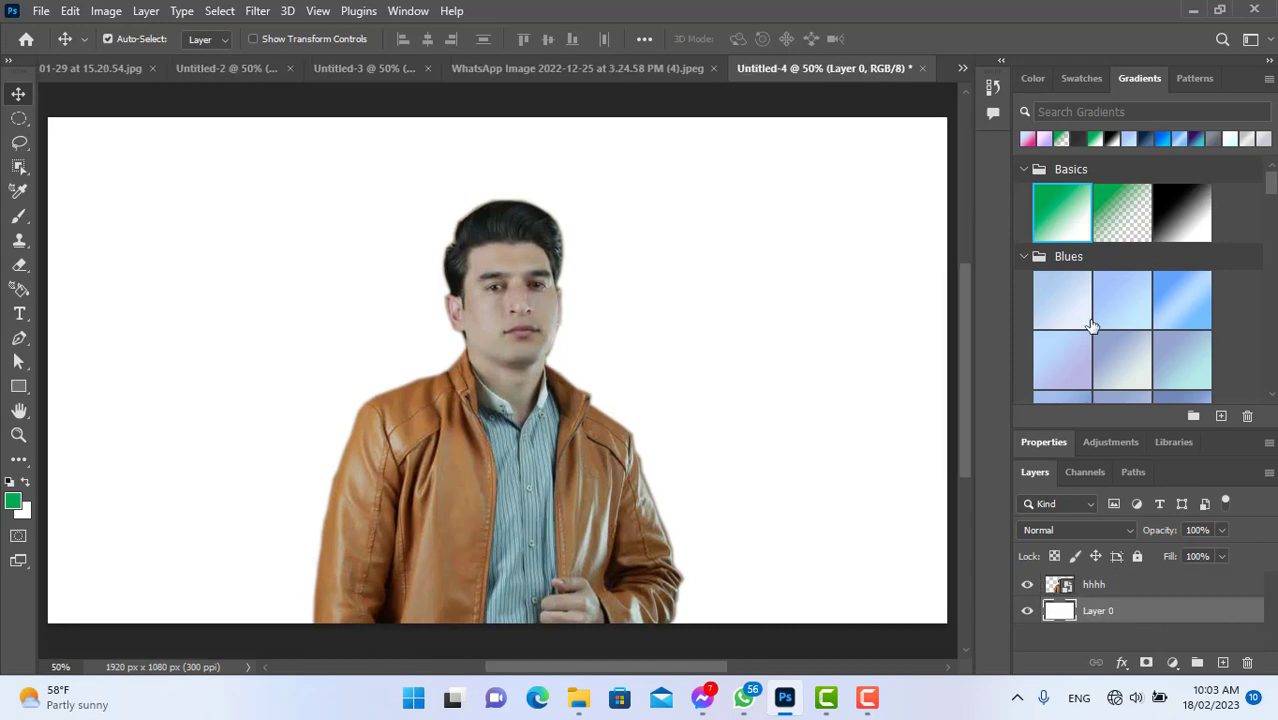
click(1125, 313)
click(1126, 213)
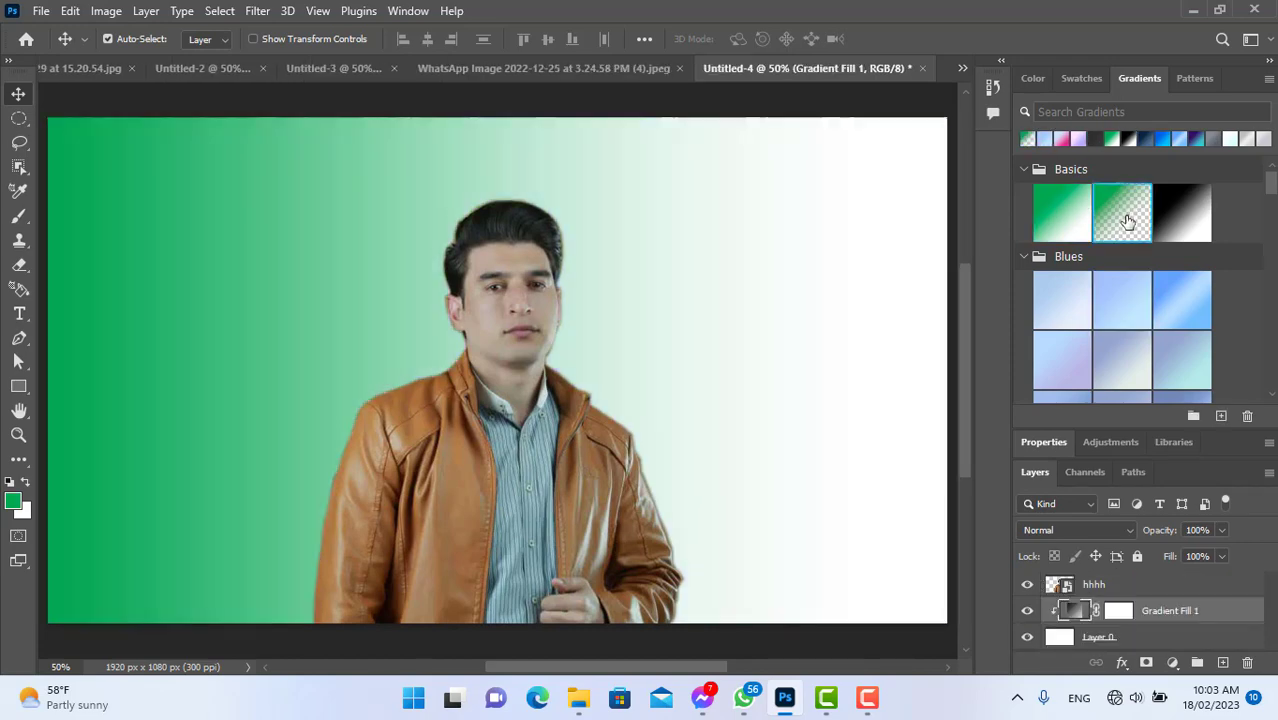
click(1062, 298)
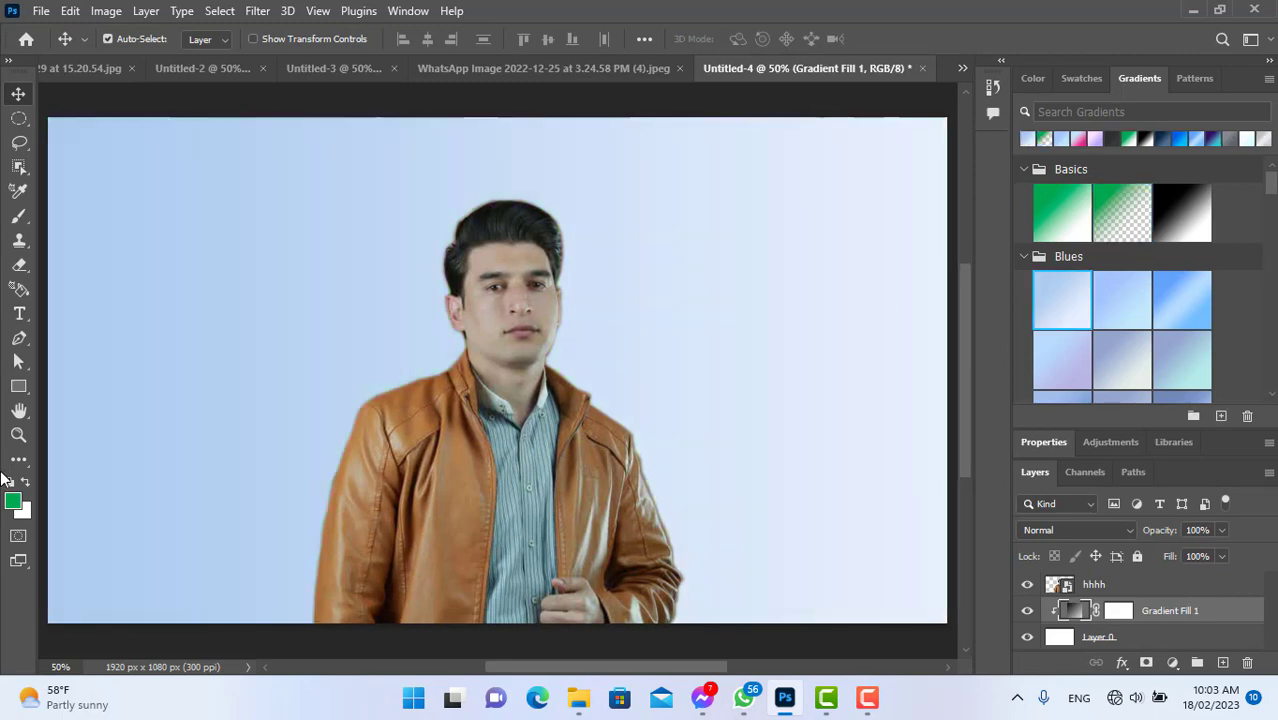
Choose the Gradient Tool and load the yellow-to-green preset Green_15 from the Greens group
click(29, 460)
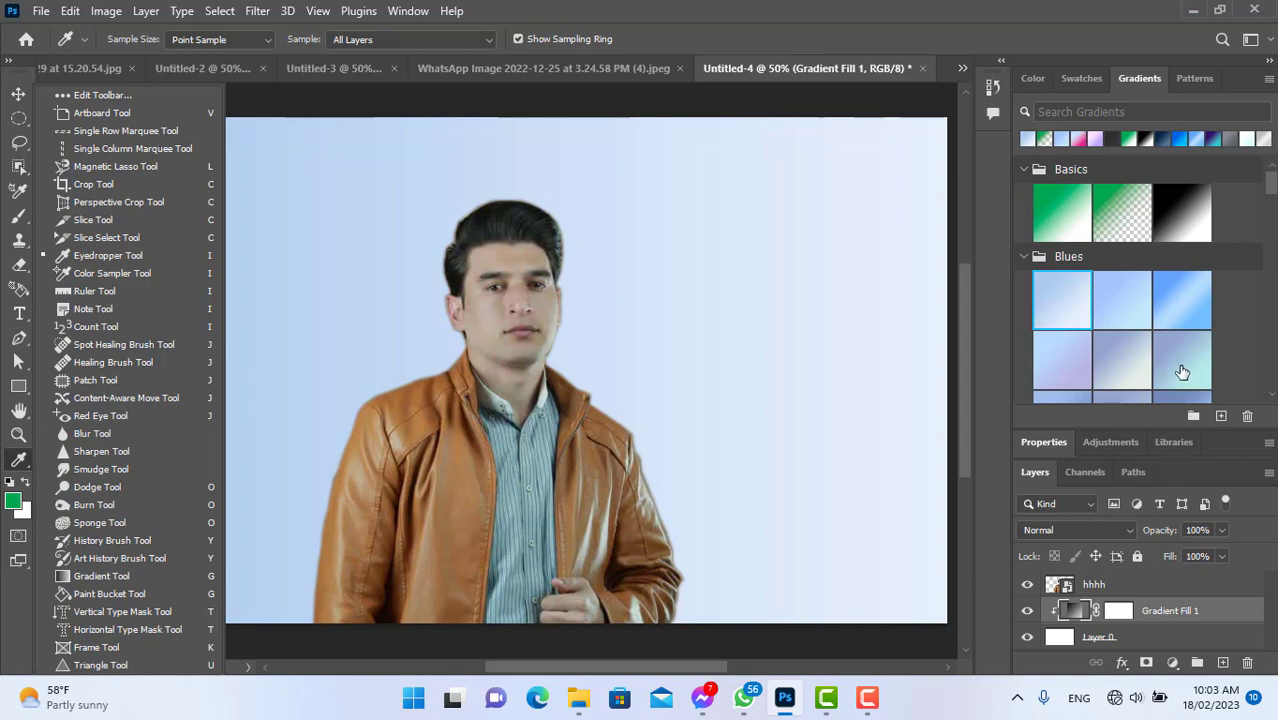
click(96, 574)
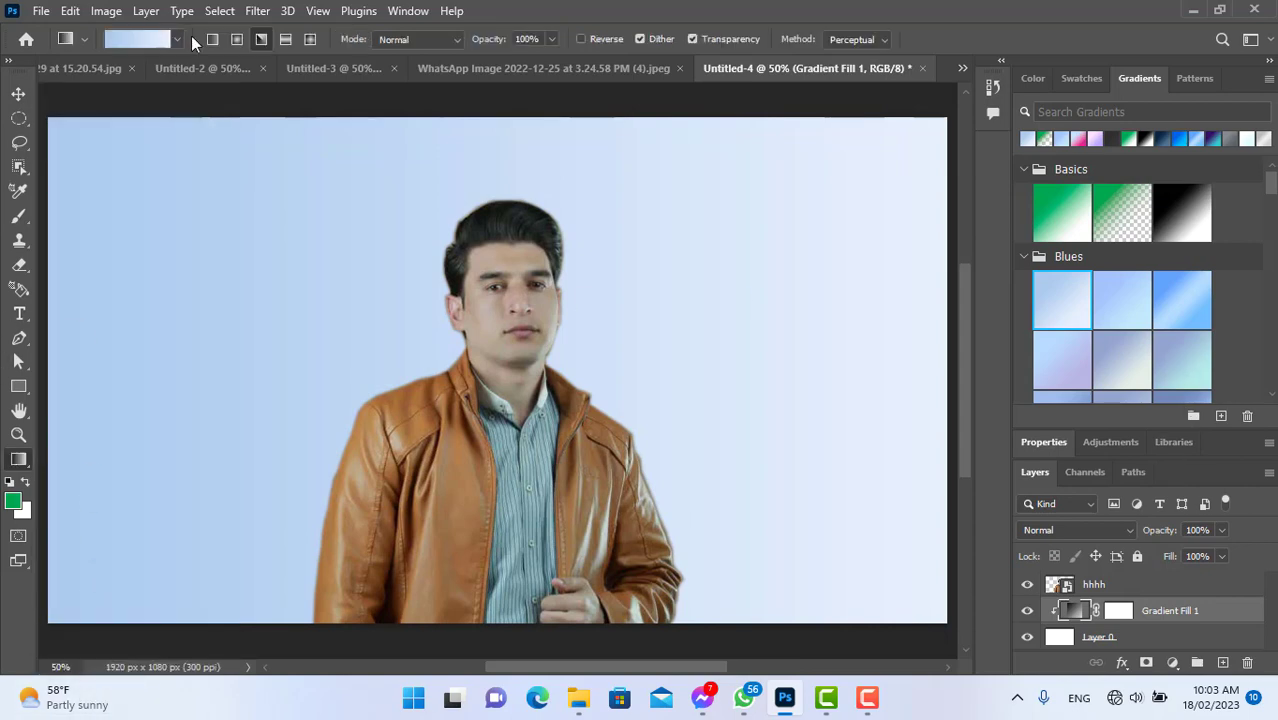
click(152, 37)
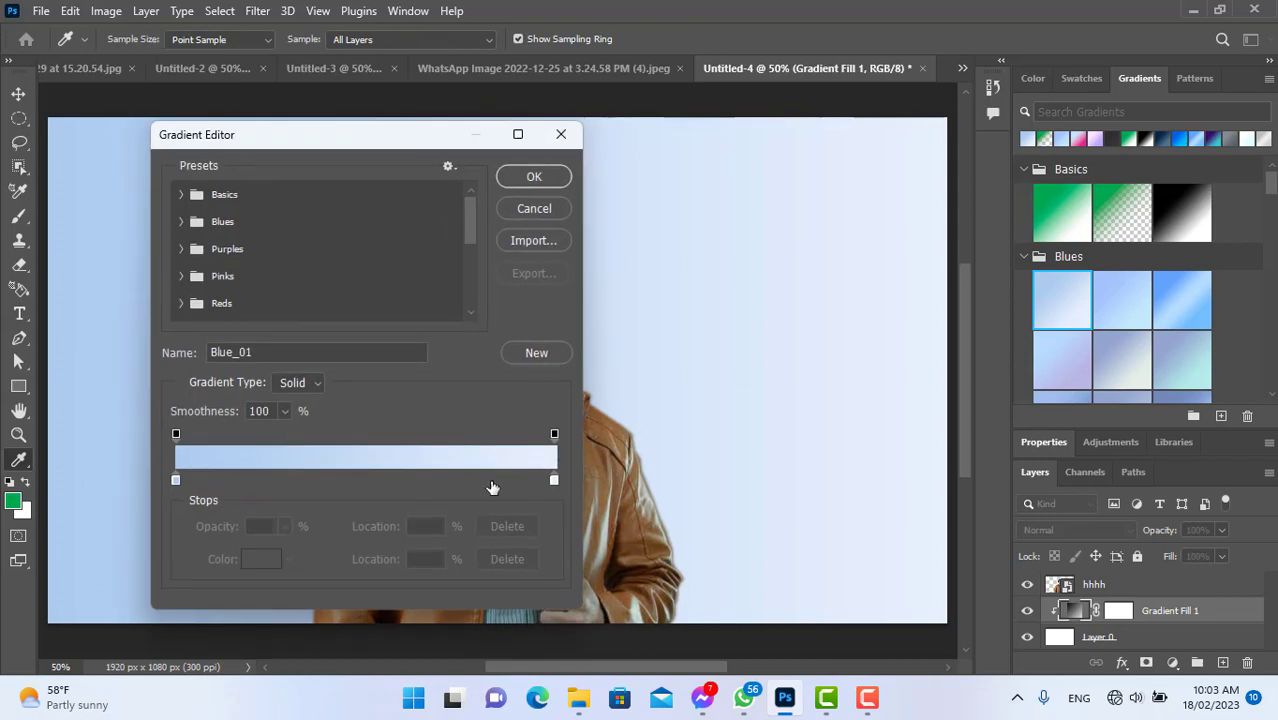
click(183, 279)
click(418, 303)
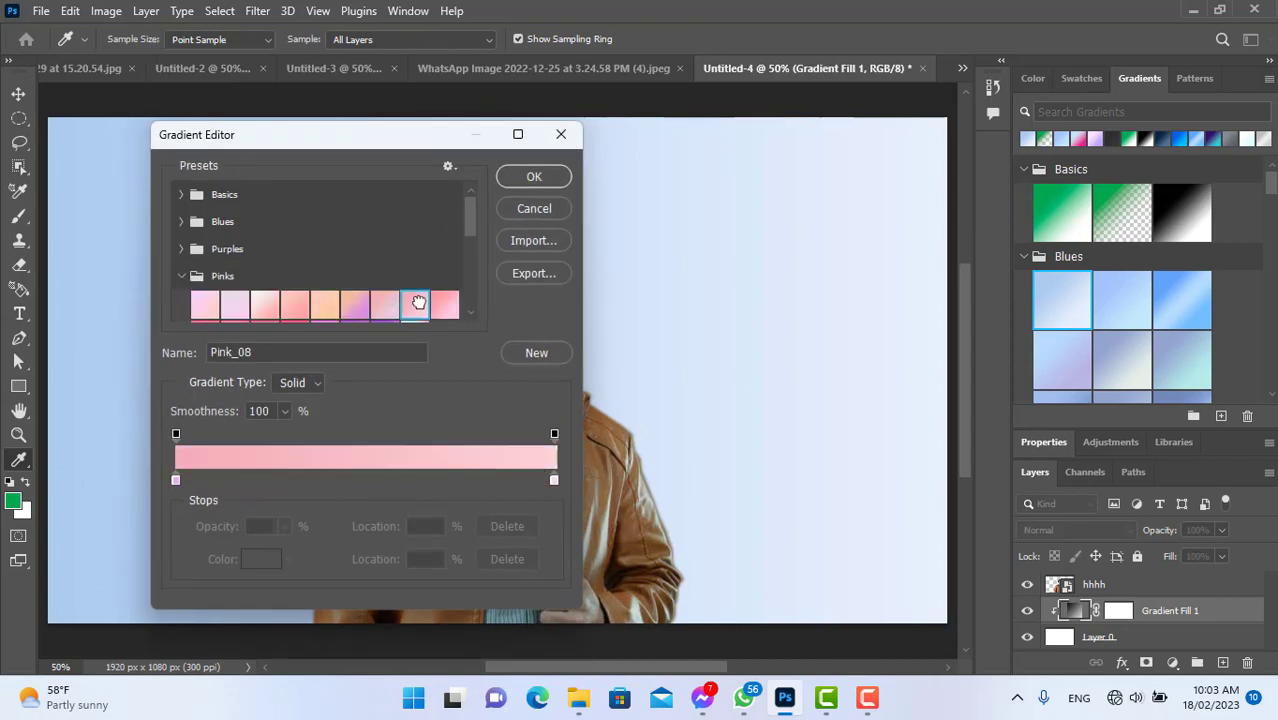
scroll(463, 252, down, 4)
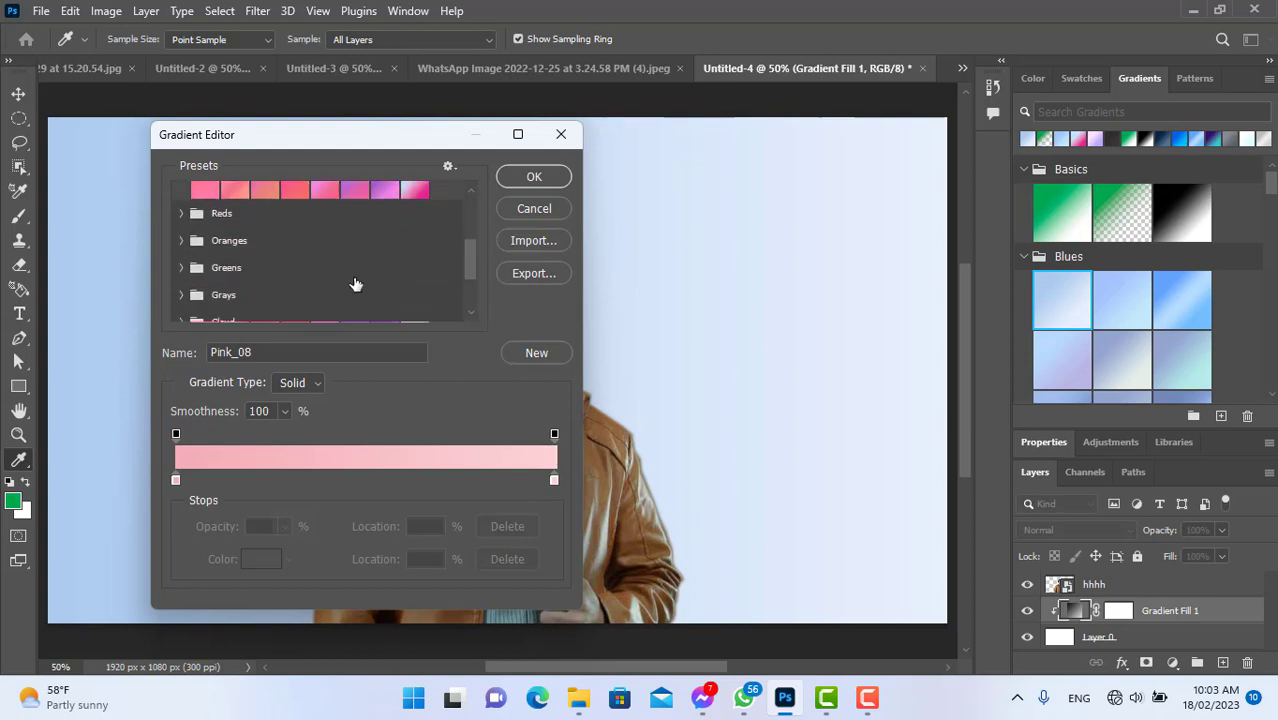
click(180, 267)
scroll(364, 316, down, 1)
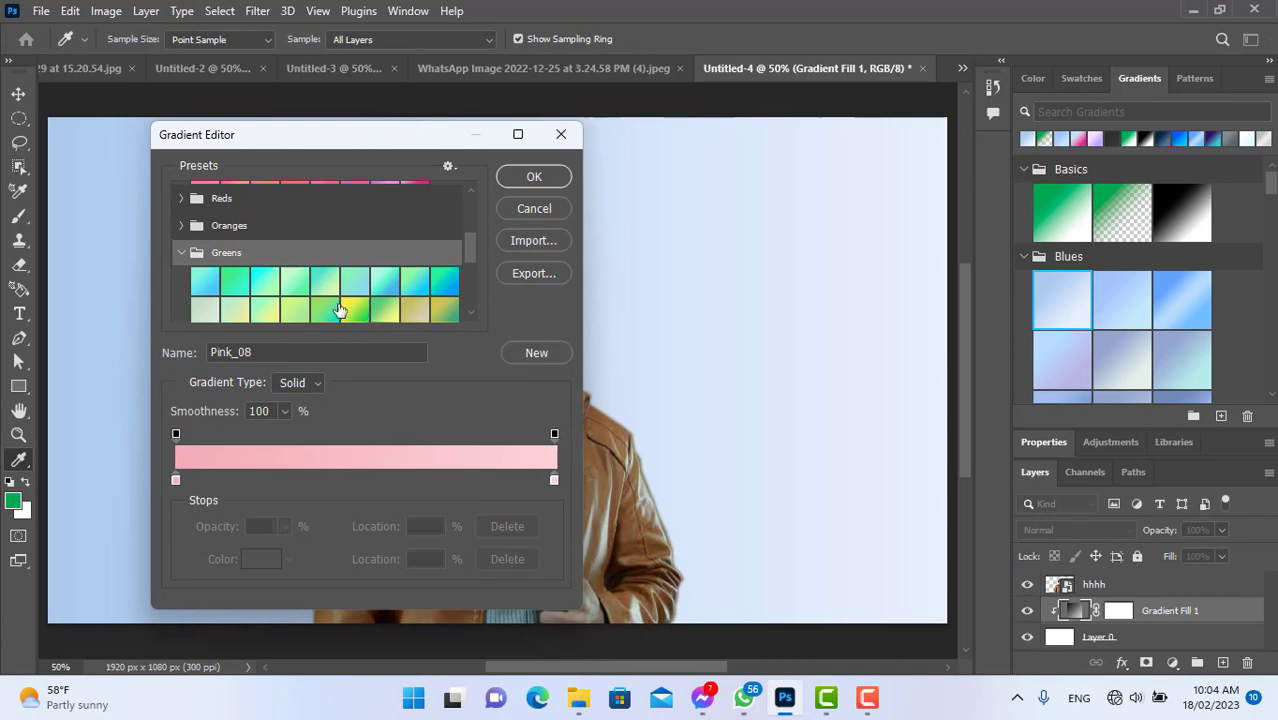
click(352, 309)
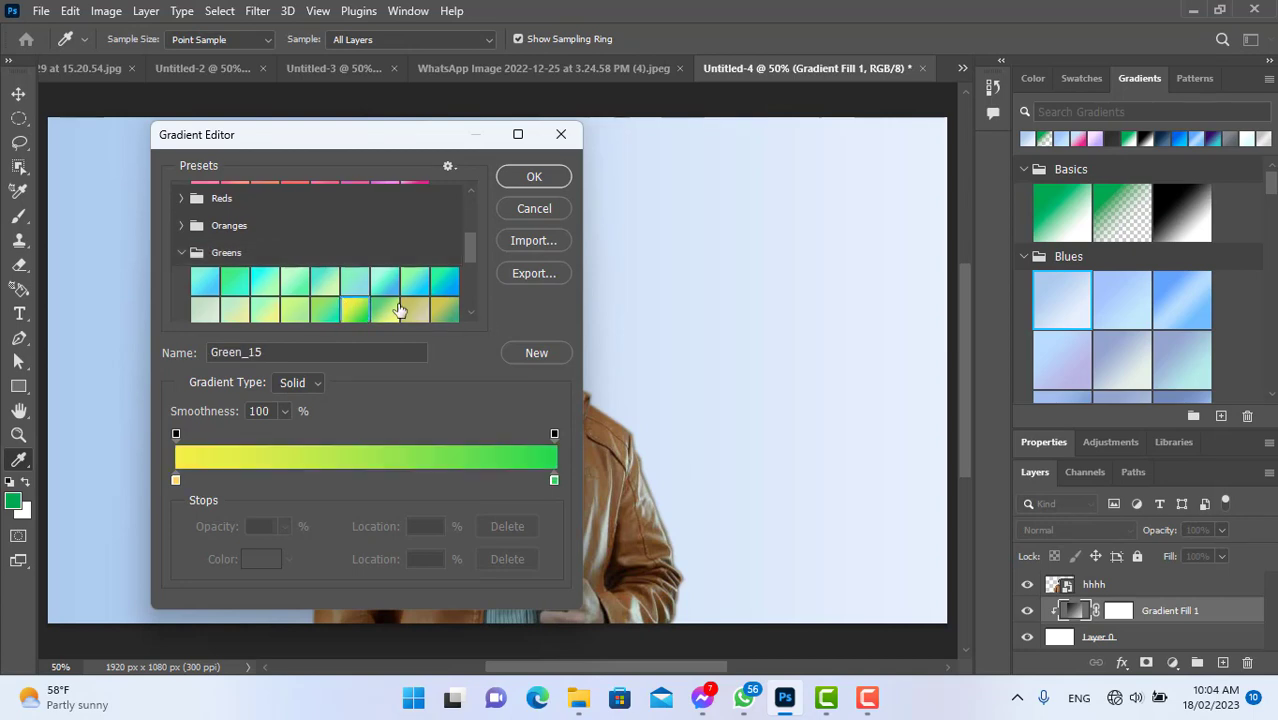
click(533, 178)
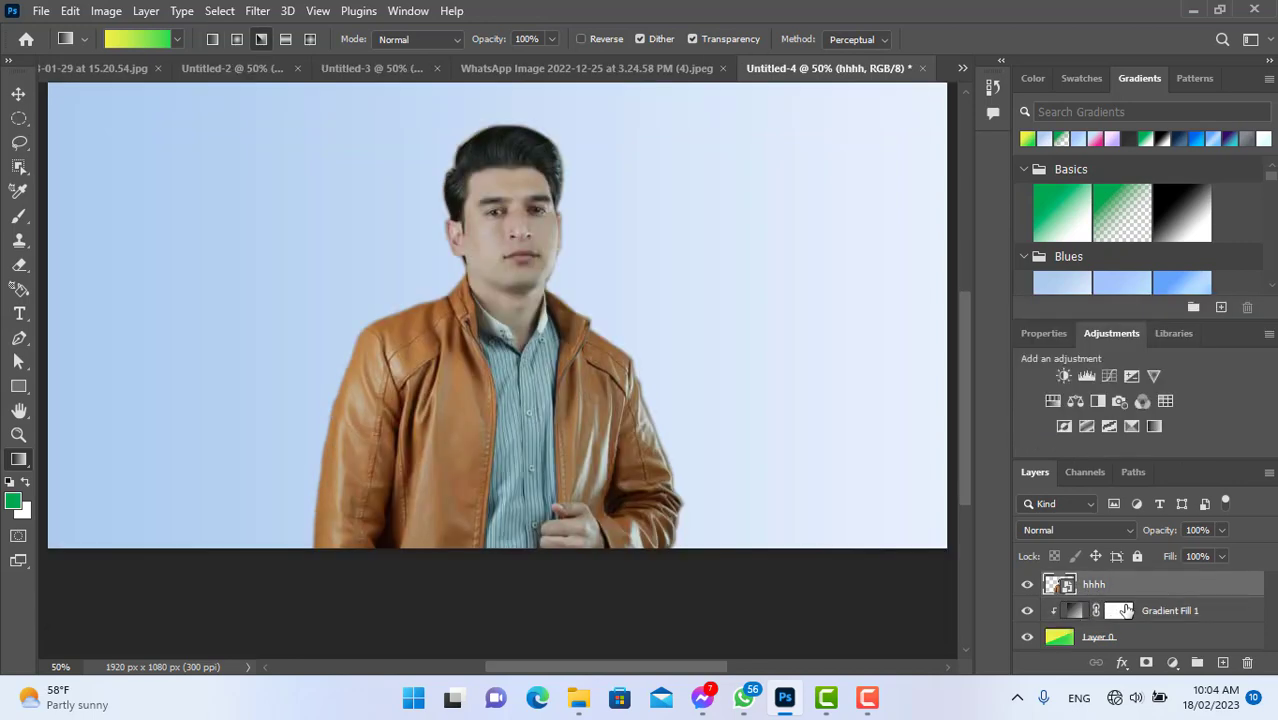
Draw angle gradients in different diagonal directions across the canvas on the layer mask of Gradient Fill 1
click(1124, 610)
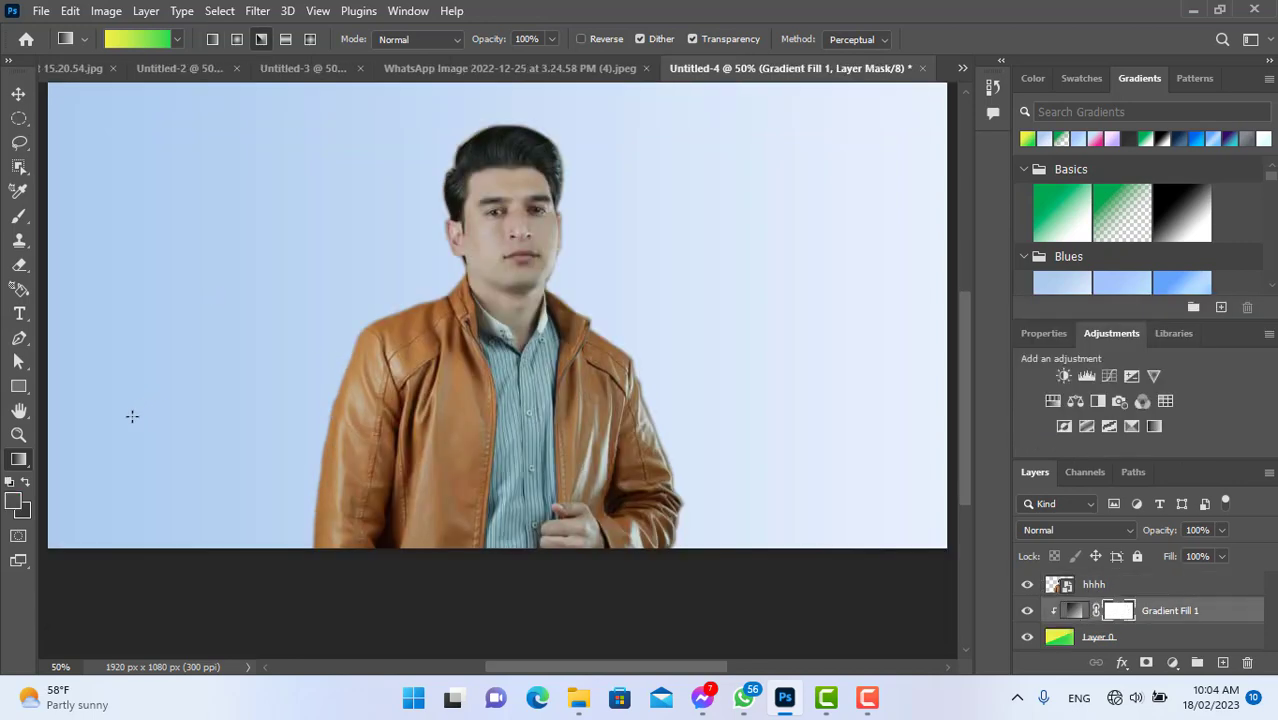
drag(132, 416, 723, 262)
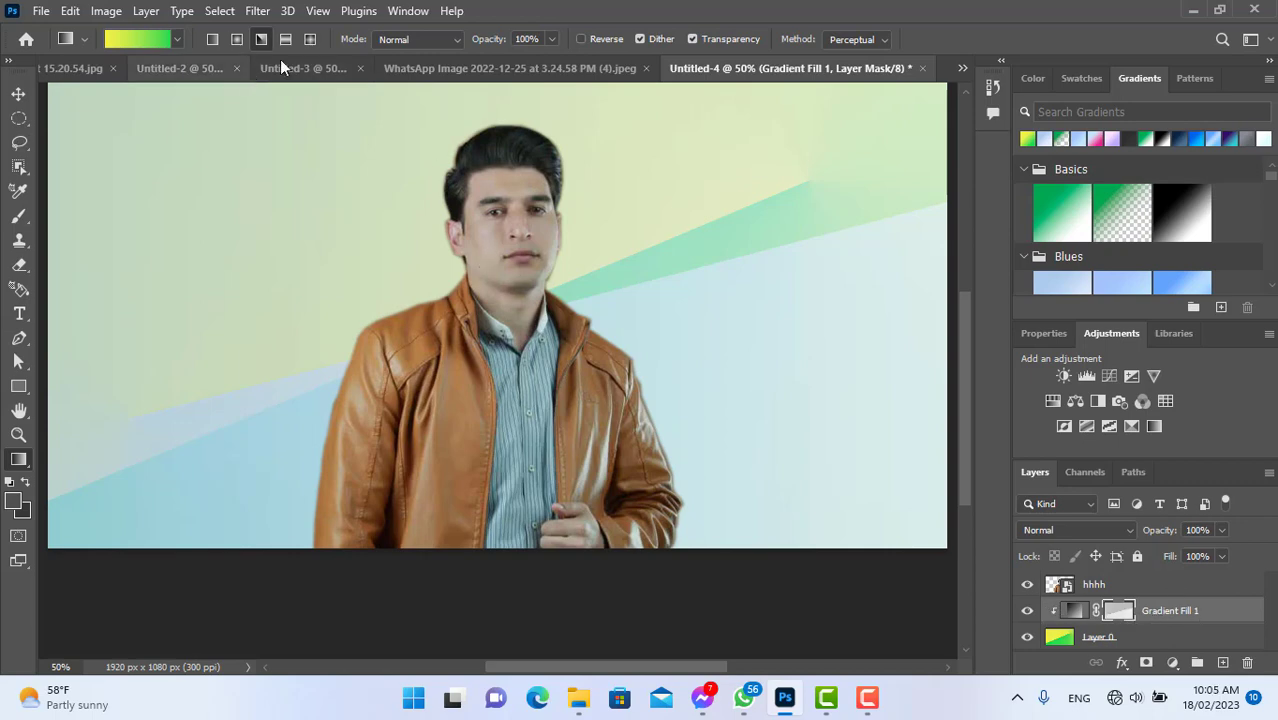
drag(114, 171, 765, 380)
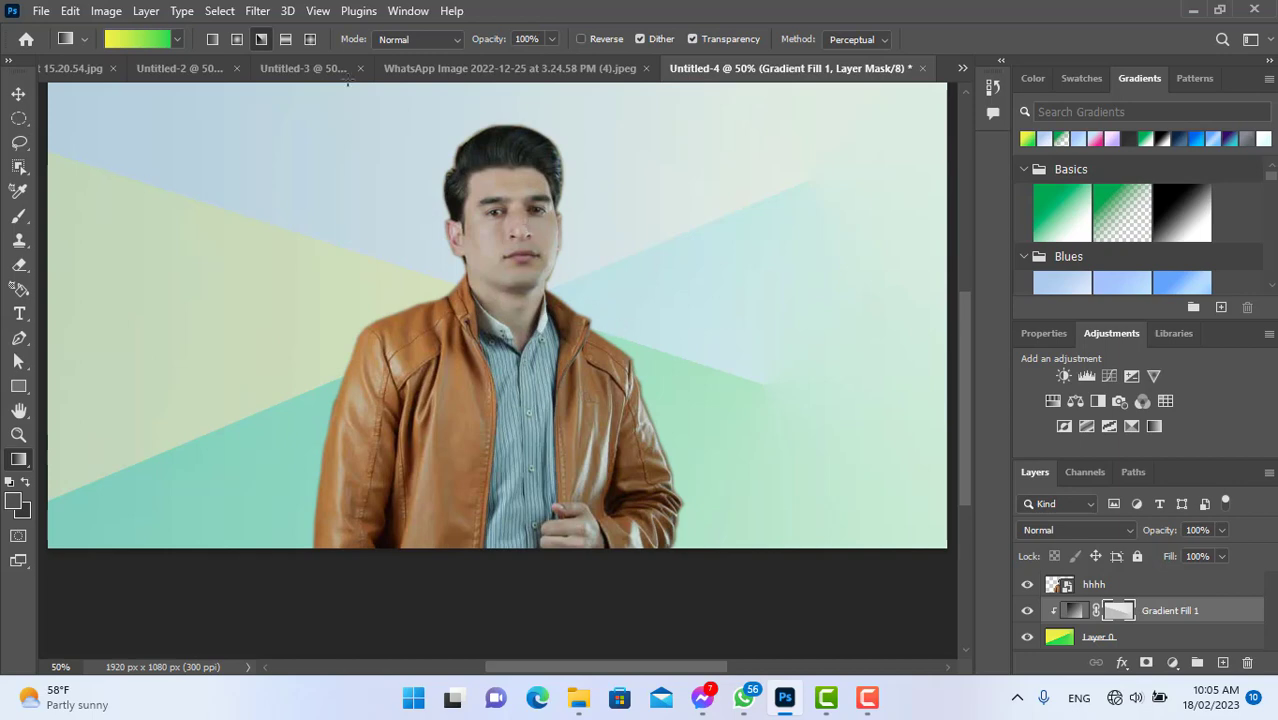
Try radial and reflected gradients across the canvas on the Gradient Fill 1 mask
click(233, 40)
drag(125, 324, 643, 249)
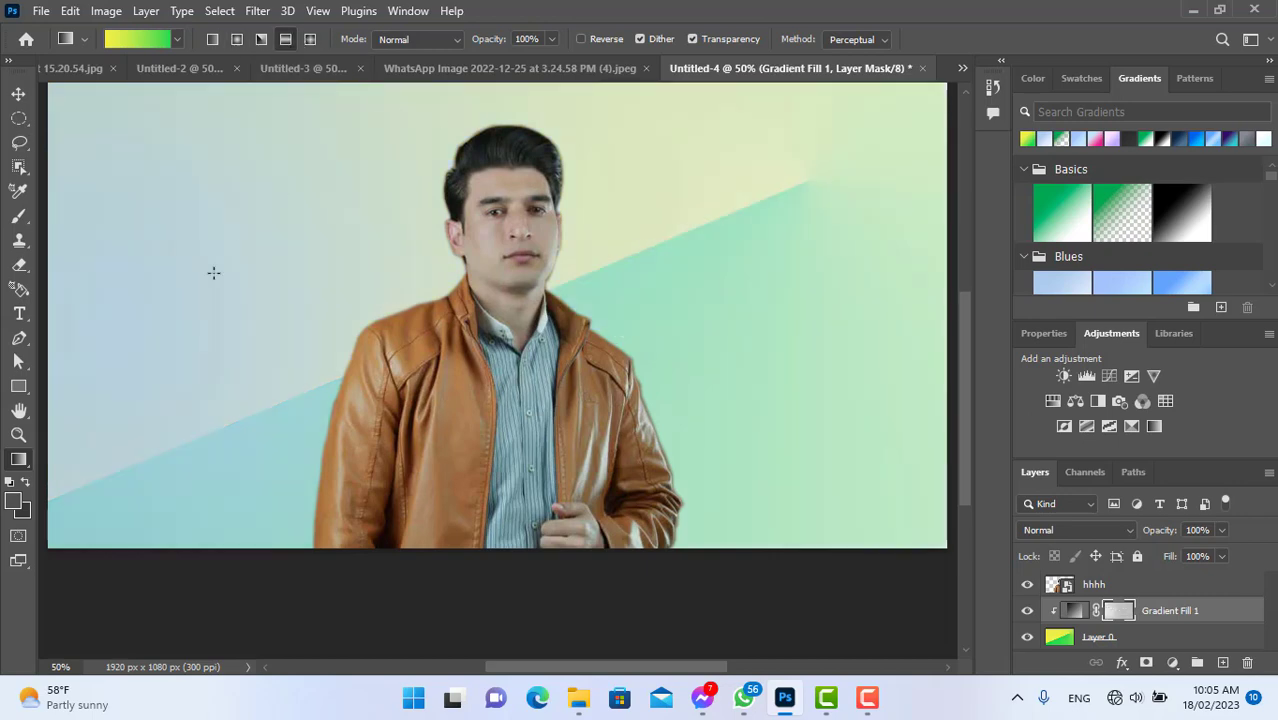
drag(145, 297, 570, 215)
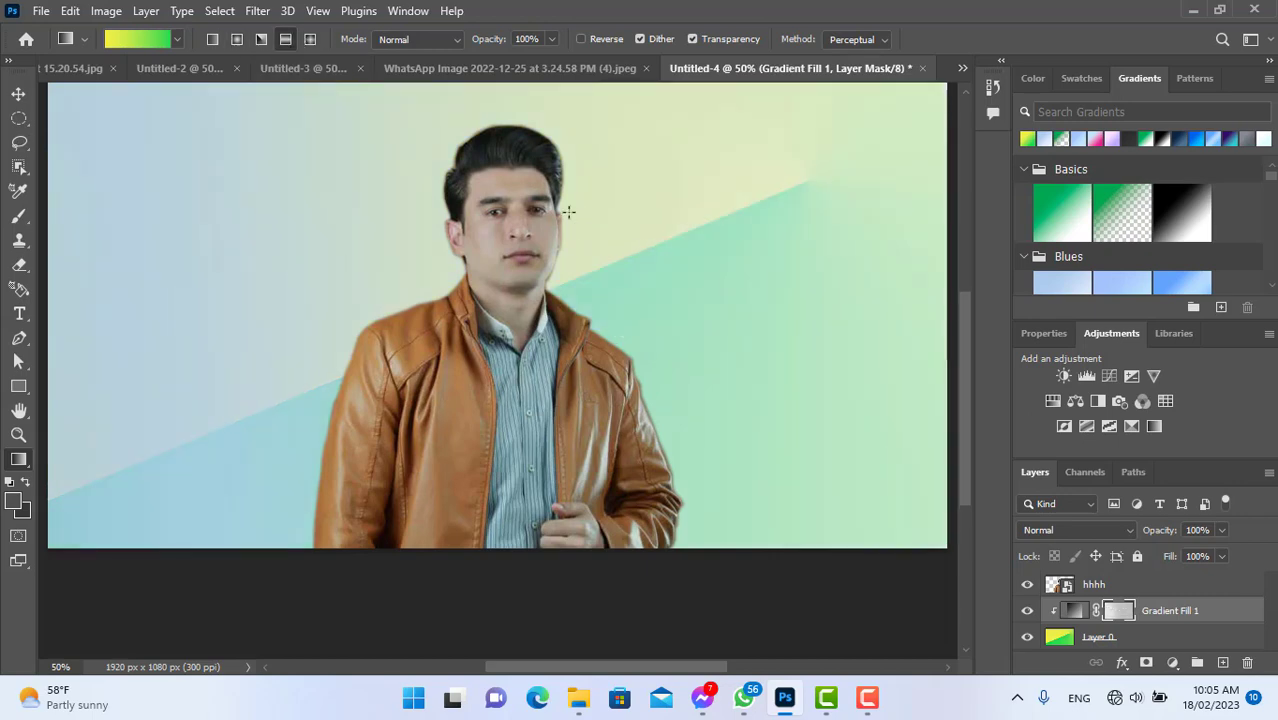
Redraw the mask's gradient in the angle style, running diagonally upward from the canvas's lower left toward the man's head
click(258, 40)
drag(80, 392, 371, 223)
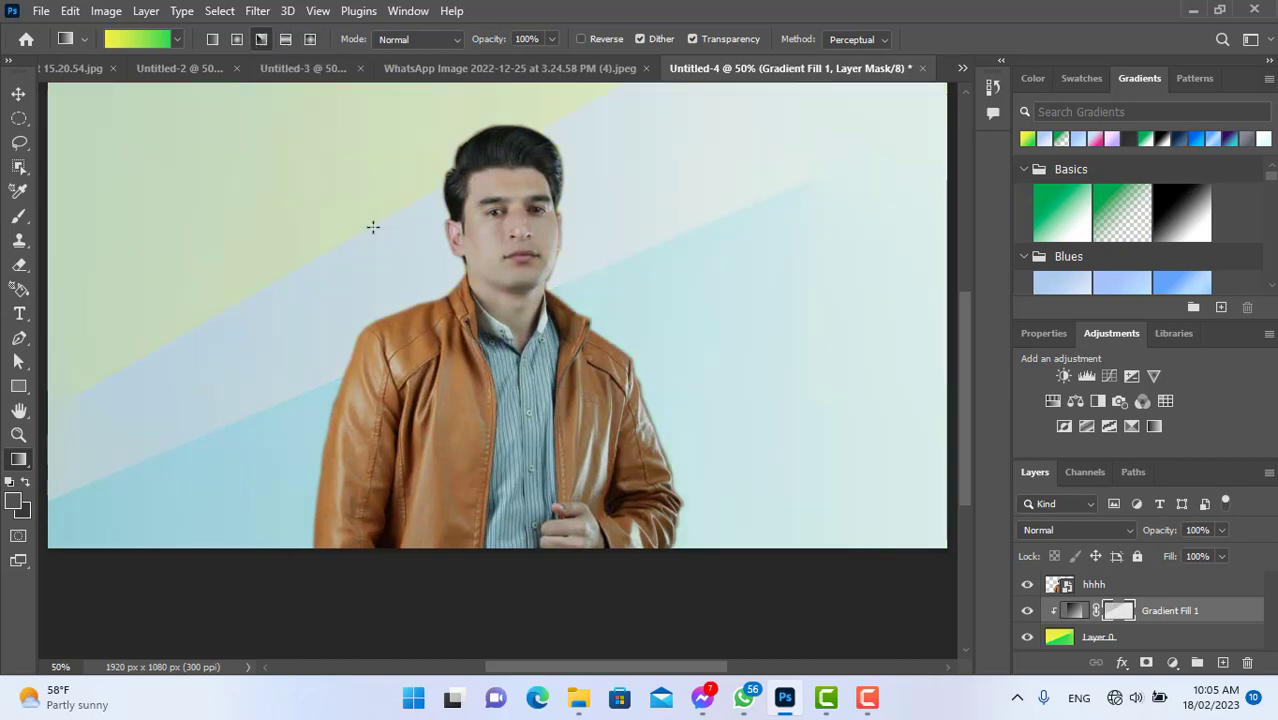
Move the gradient's green color stop to 70% and yellow stop to 54%, leaving a single opacity stop at 39%
click(134, 42)
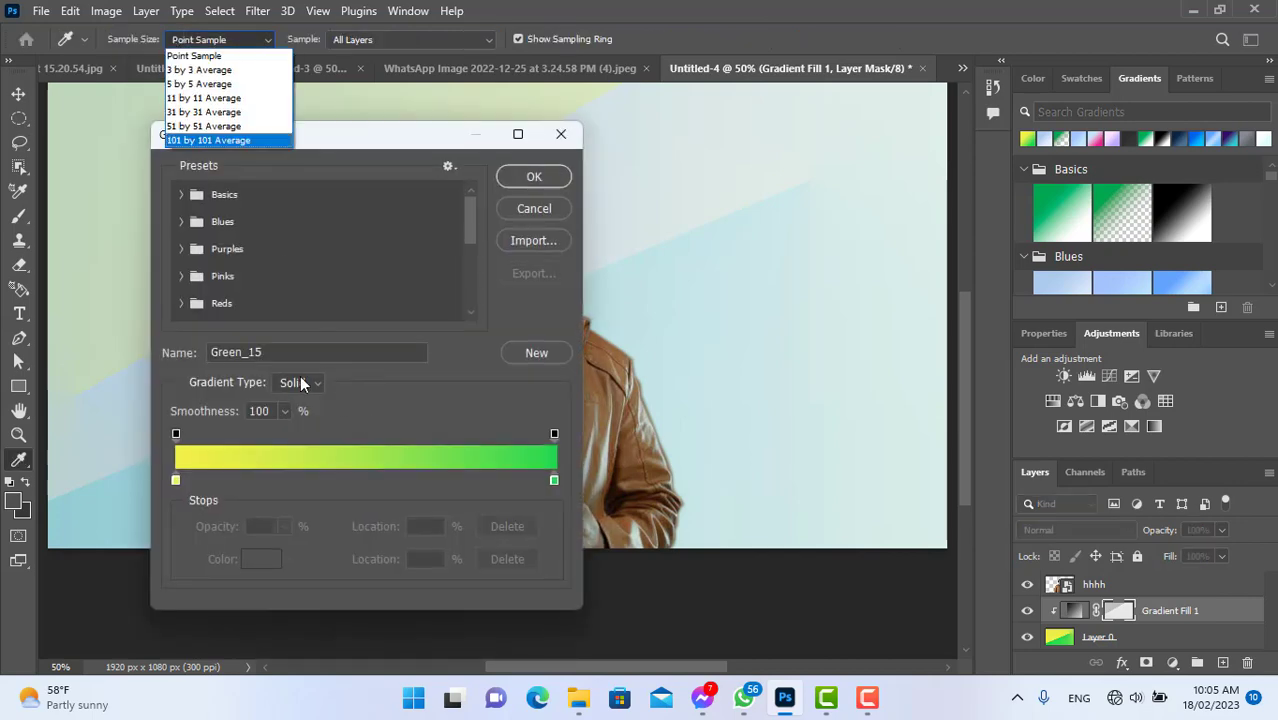
click(420, 449)
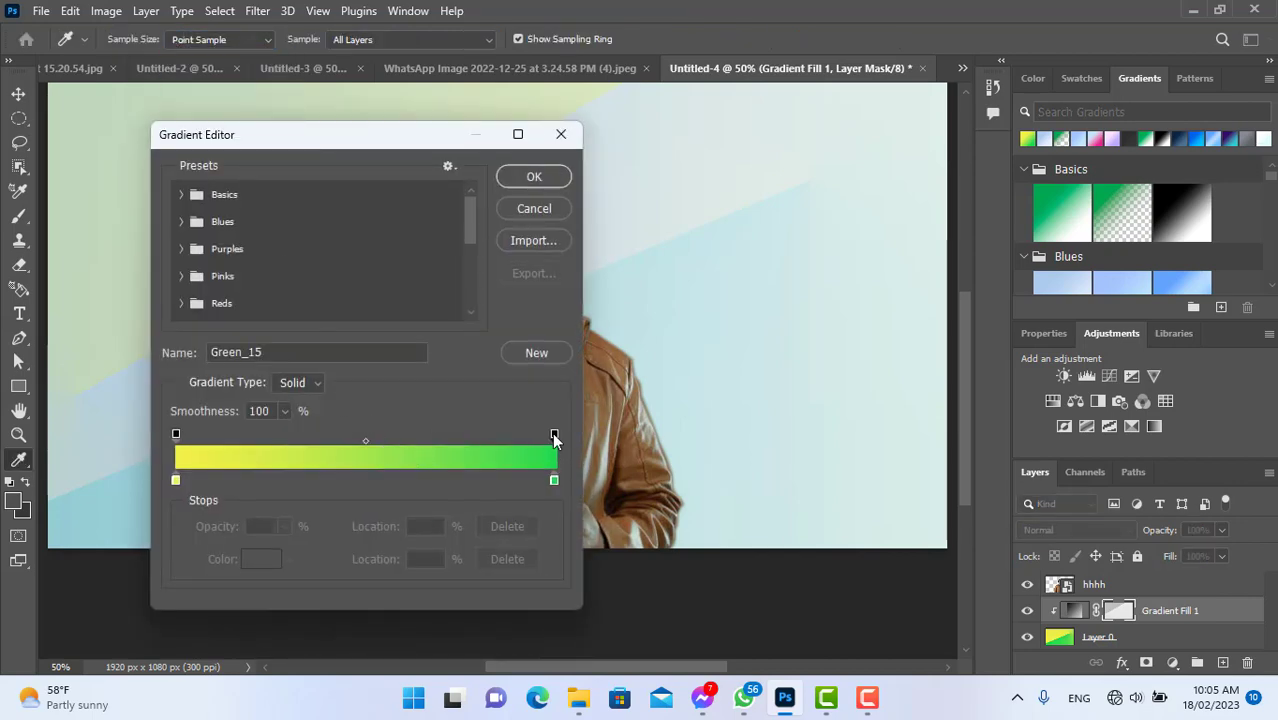
click(554, 434)
drag(554, 480, 439, 480)
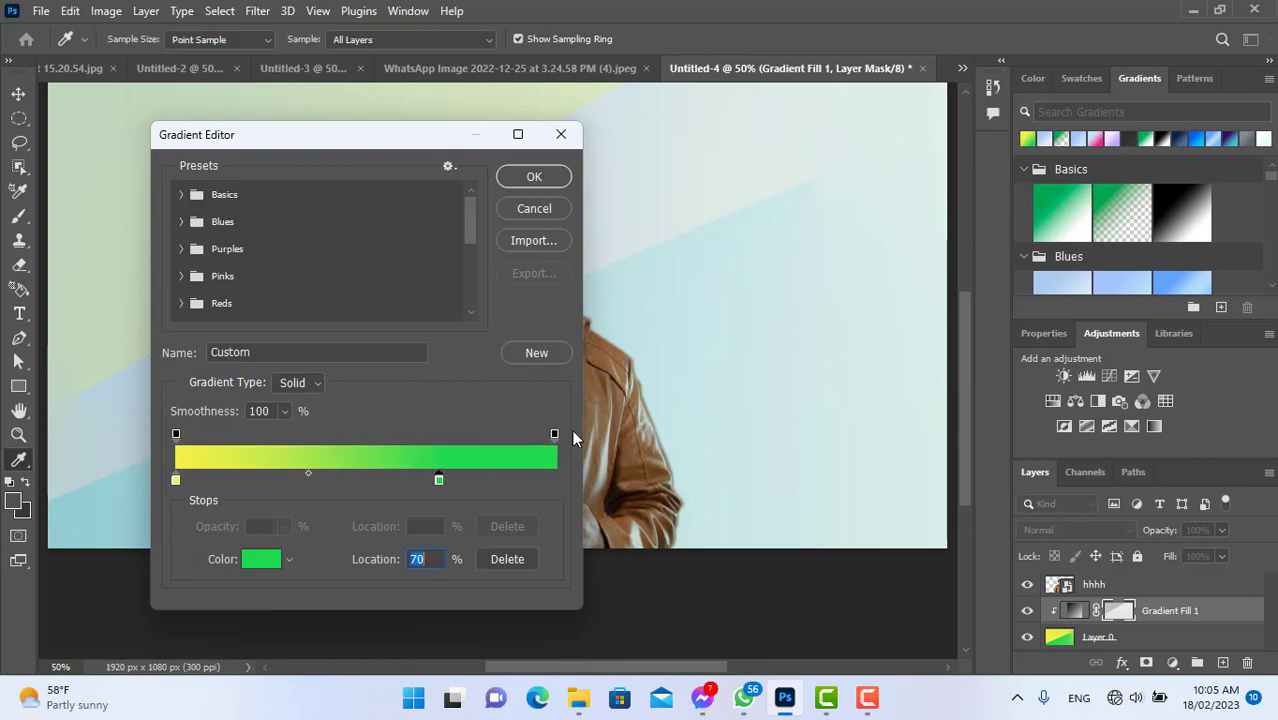
drag(554, 434, 329, 434)
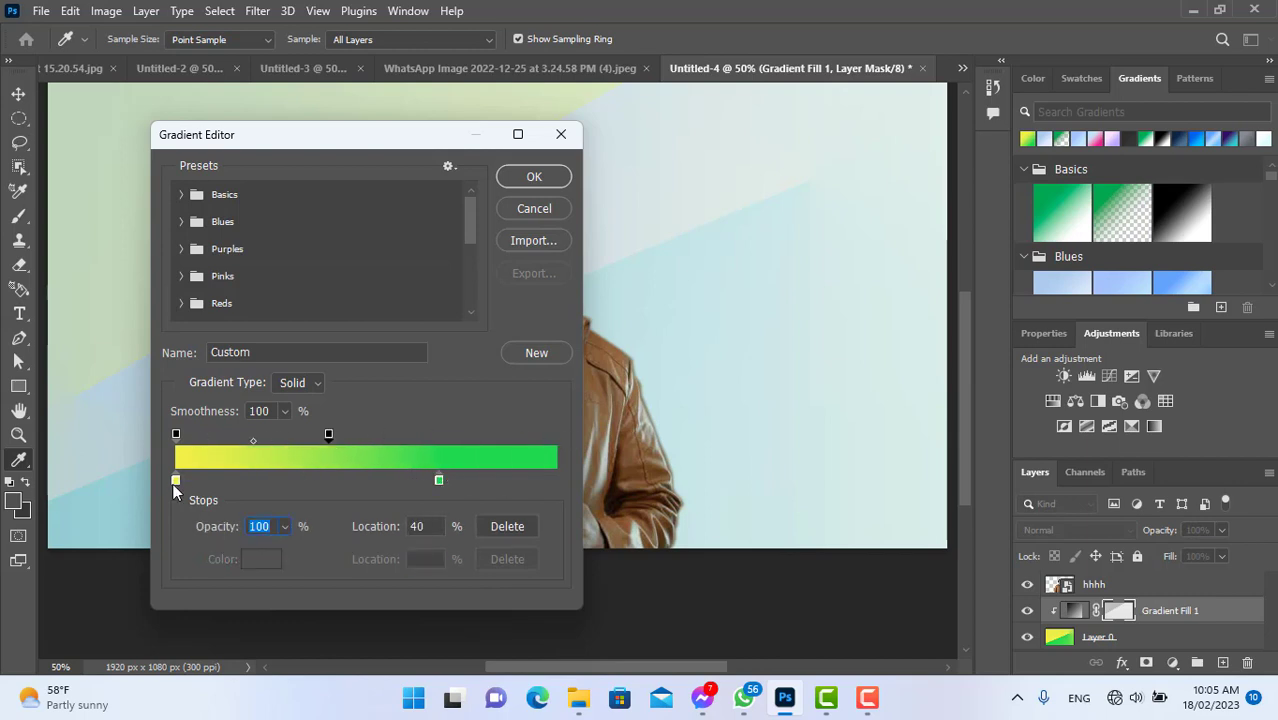
drag(174, 482, 388, 485)
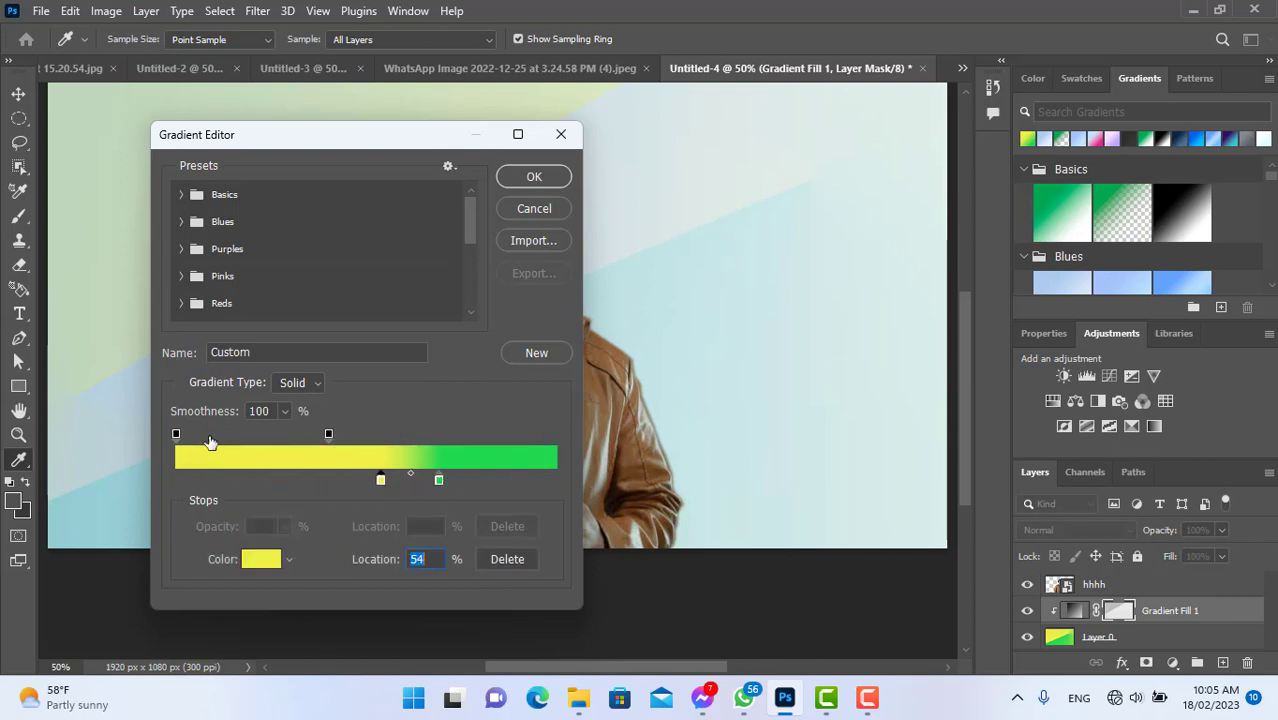
drag(176, 436, 416, 465)
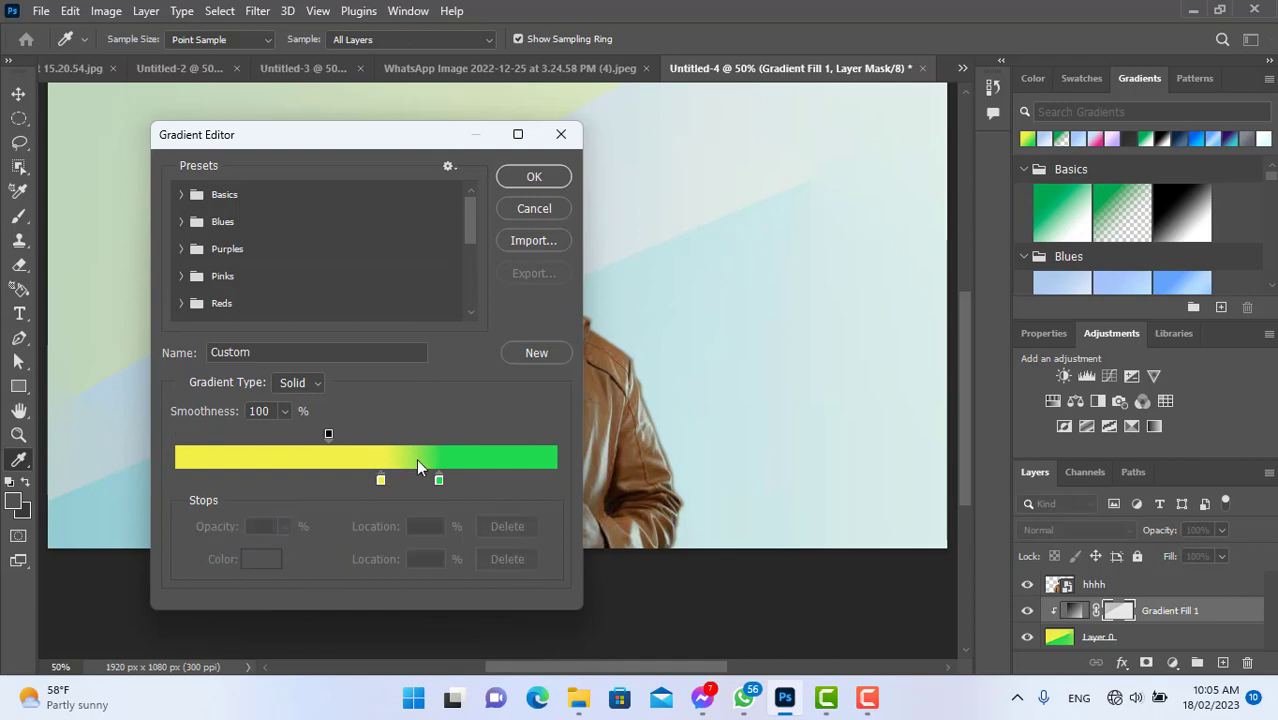
click(326, 438)
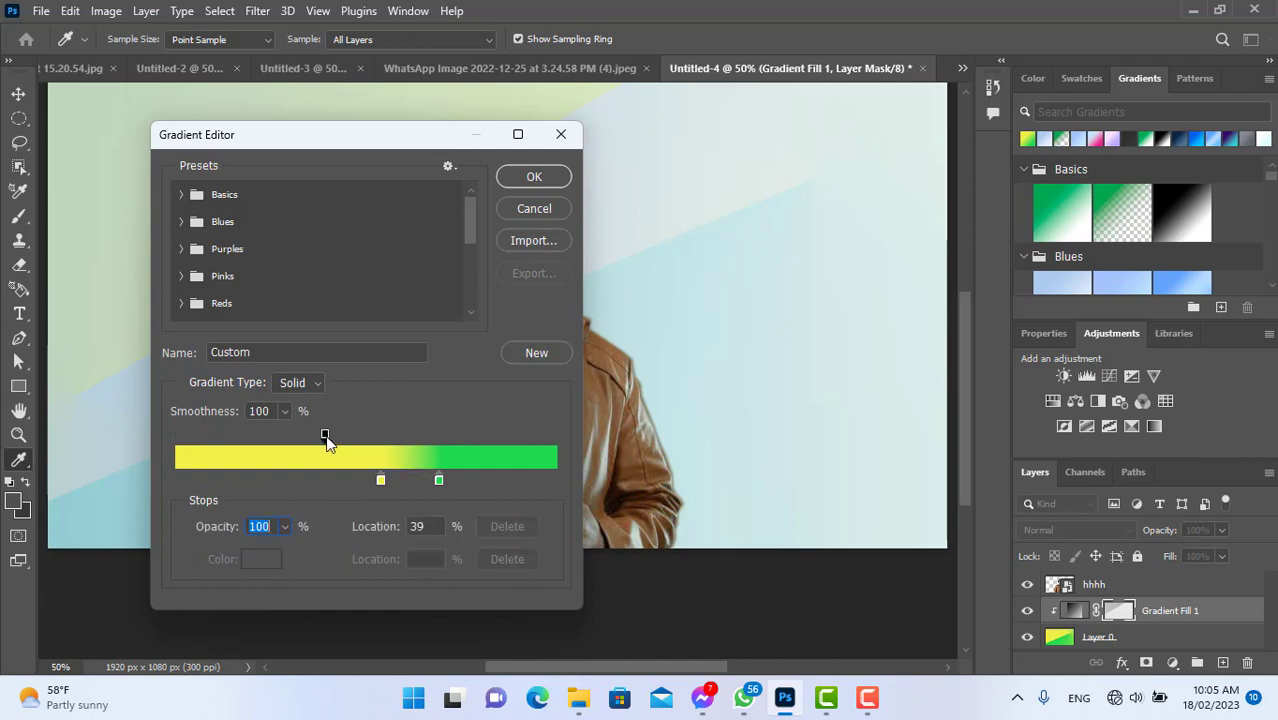
Recolor the gradient's yellow stop to green 00ff33 and apply the edited gradient
double_click(381, 481)
click(680, 251)
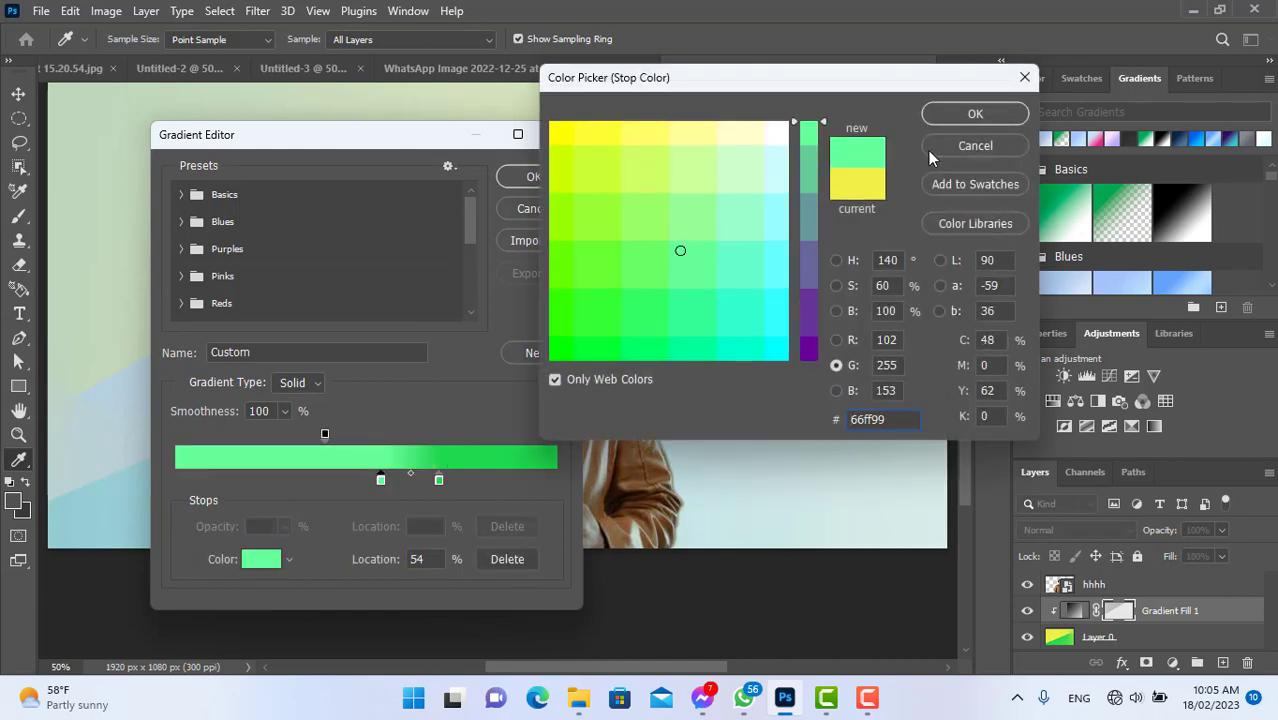
drag(630, 271, 610, 361)
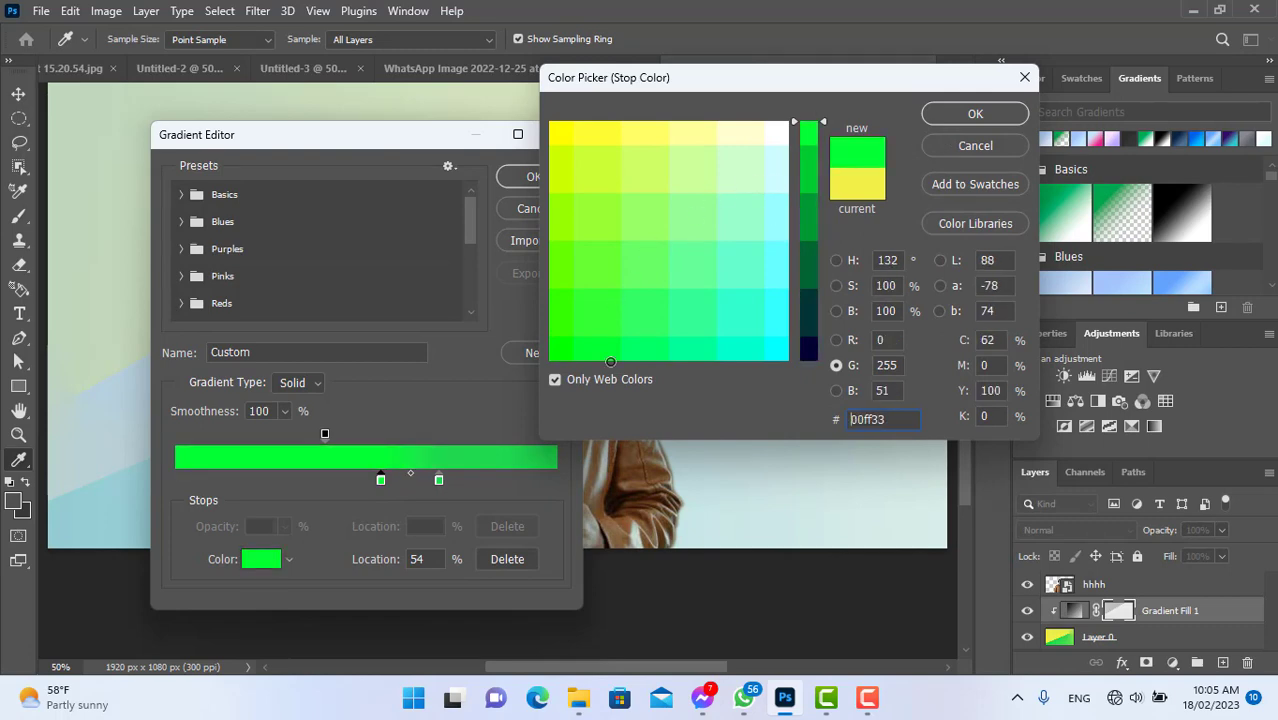
click(972, 114)
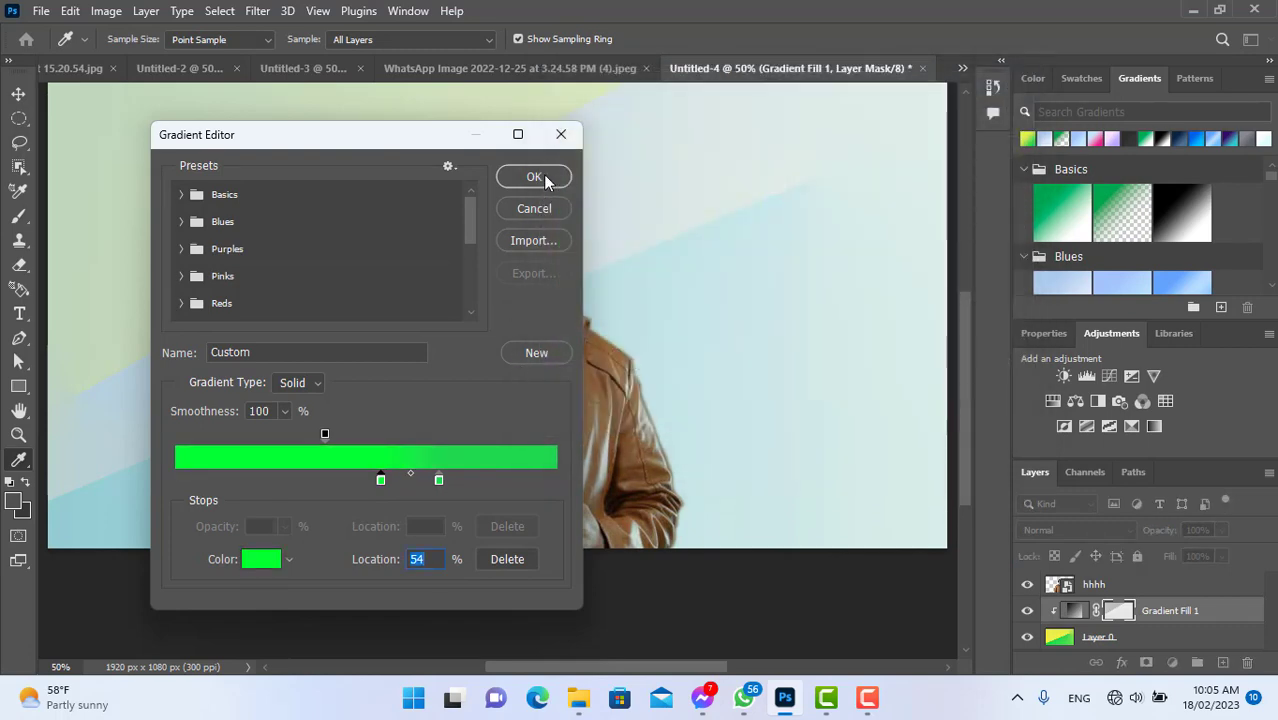
click(538, 176)
Draw a short angle gradient beside the man on the Gradient Fill 1 mask, and replace it with a linear one running from lower left toward his shoulder
drag(684, 261, 787, 282)
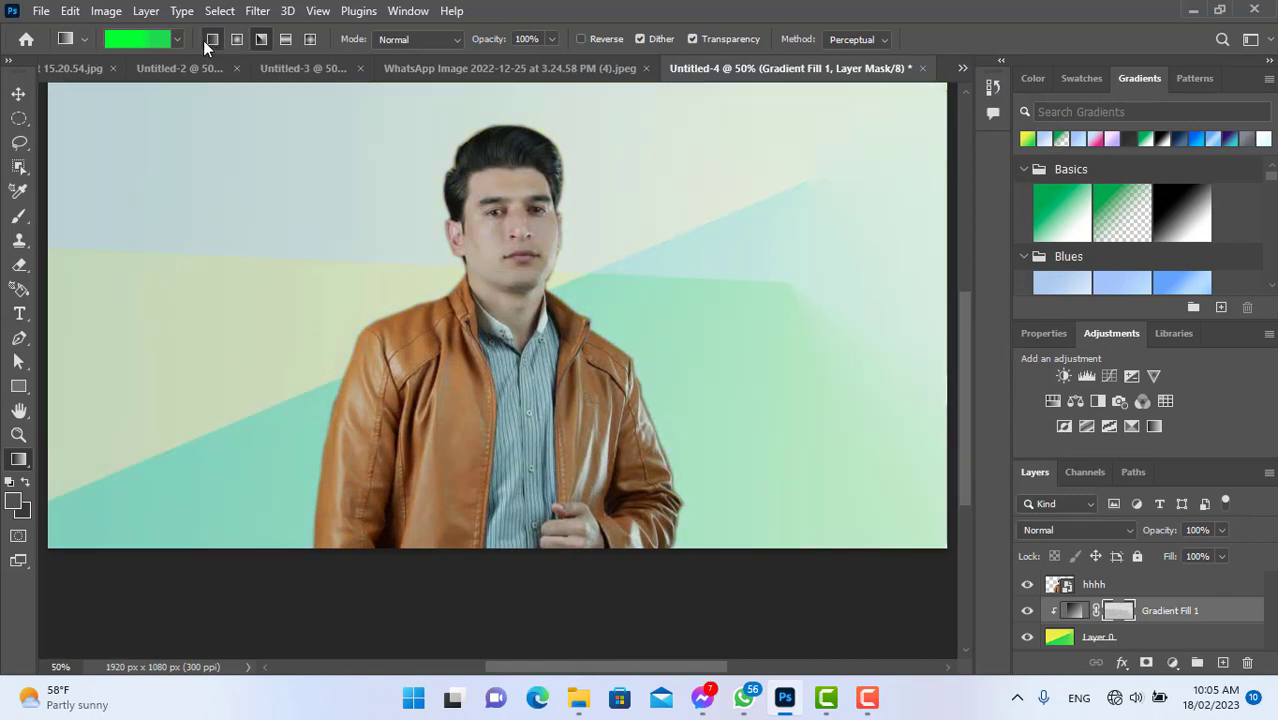
drag(94, 374, 606, 251)
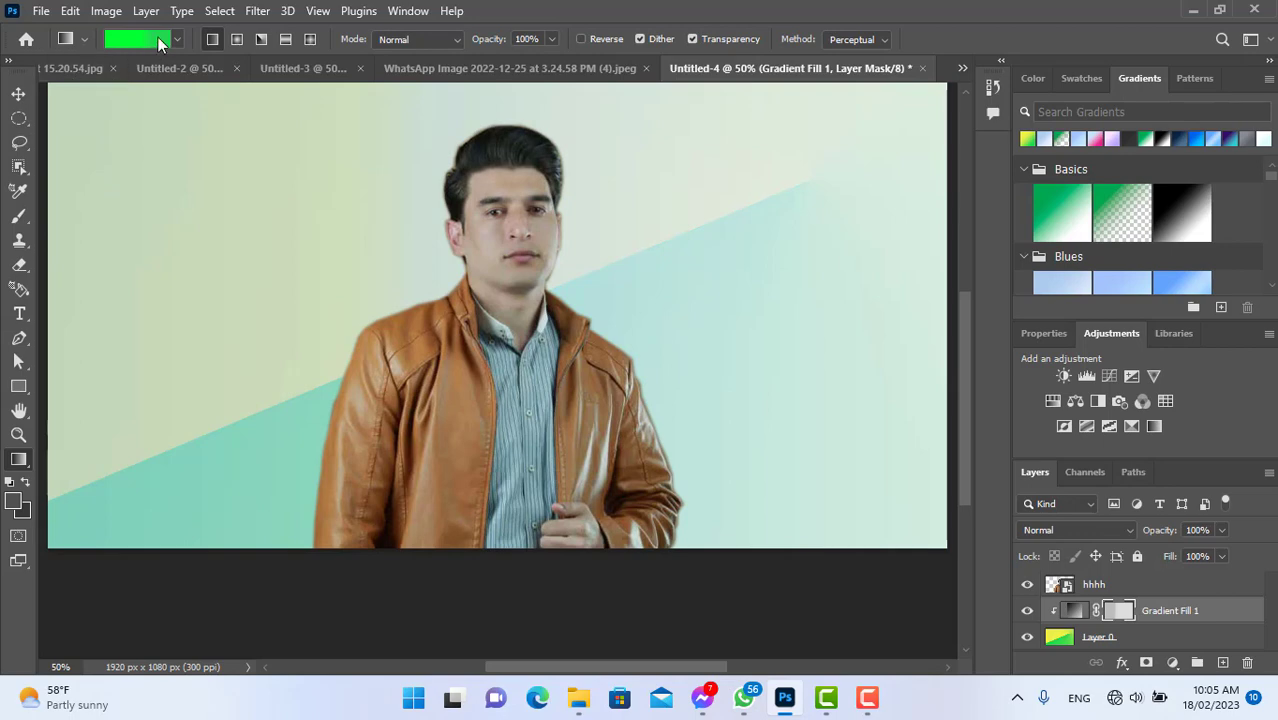
Try the transparent and black-to-white Basics presets and several recently used gradients on Gradient Fill 1, ending with the light blue one
click(1099, 215)
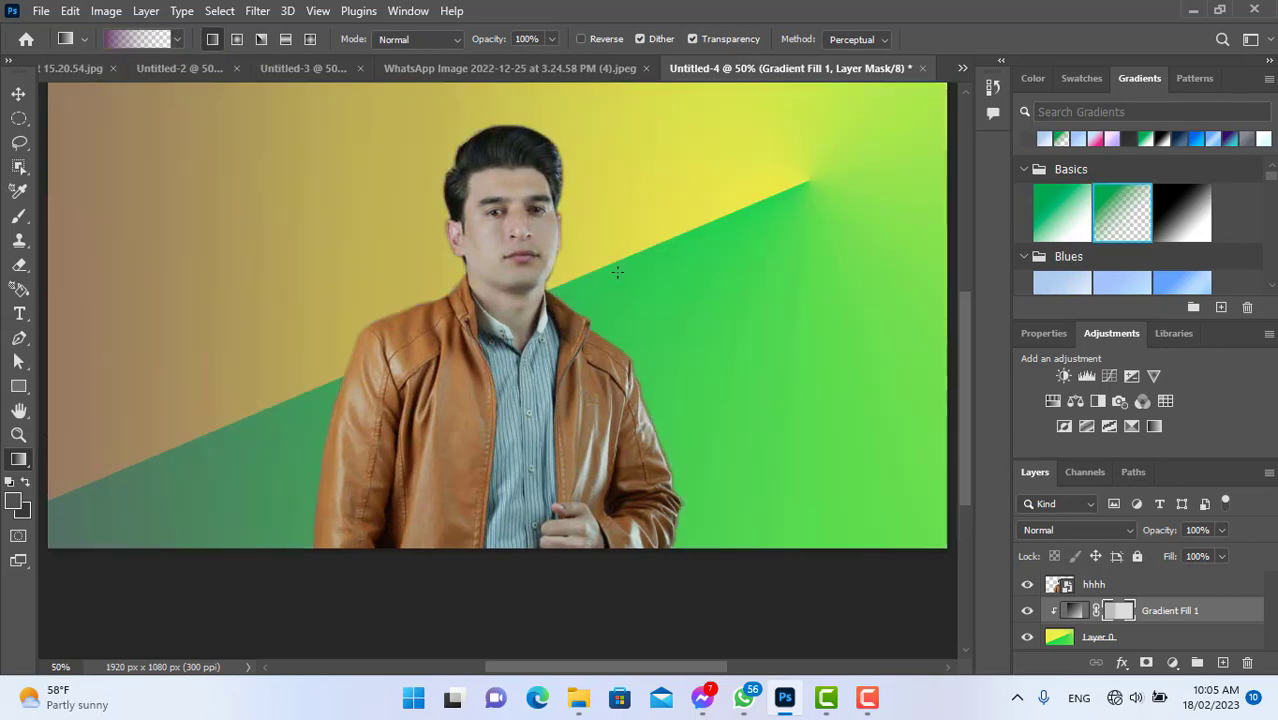
click(1184, 222)
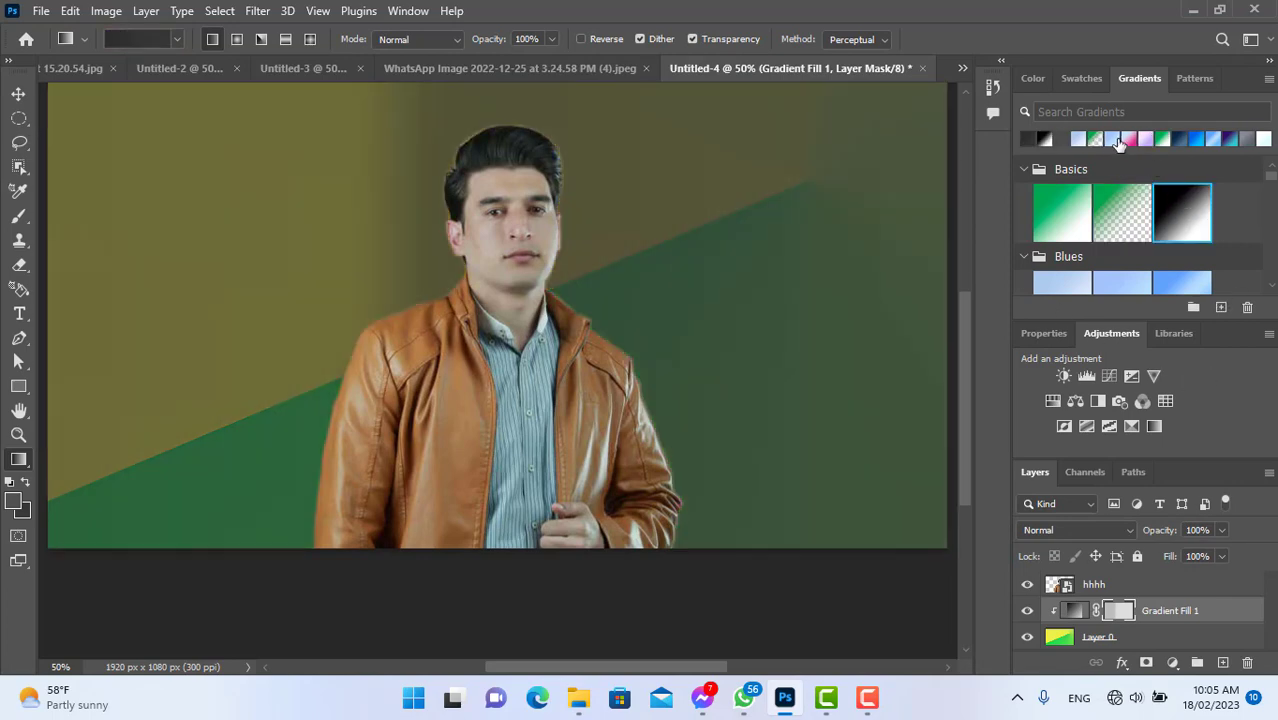
click(1098, 140)
click(1190, 140)
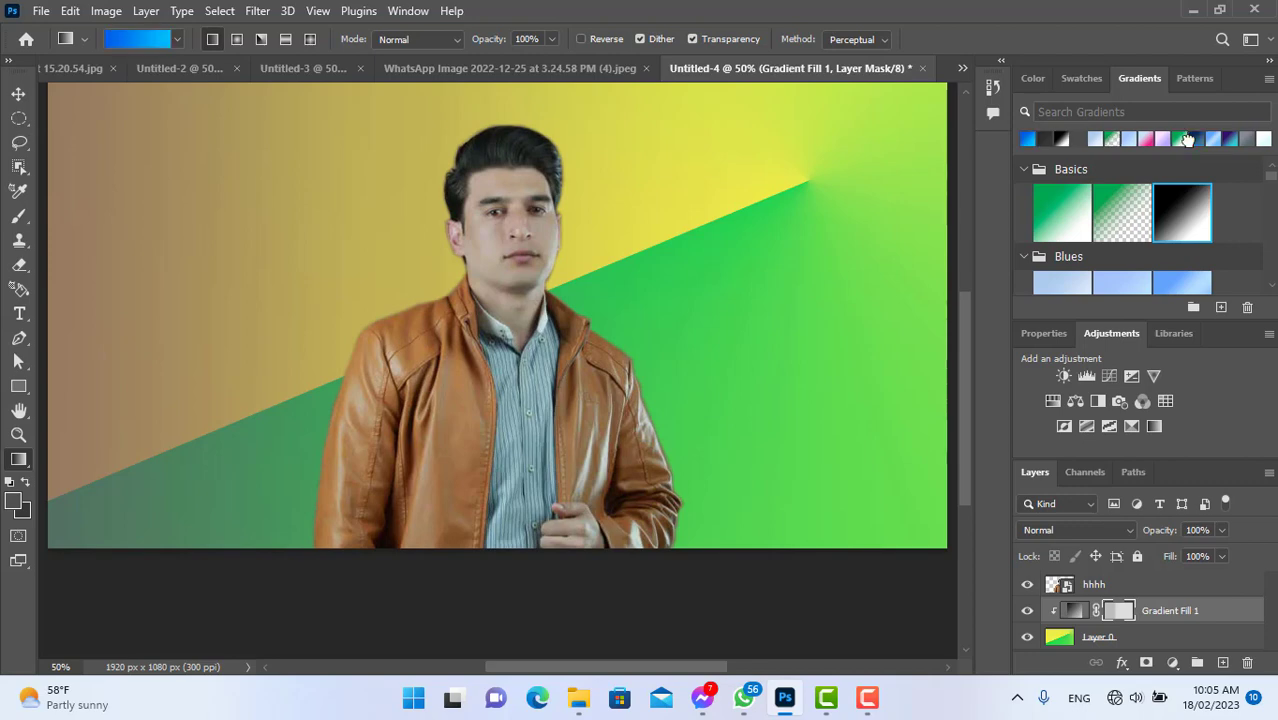
click(1210, 139)
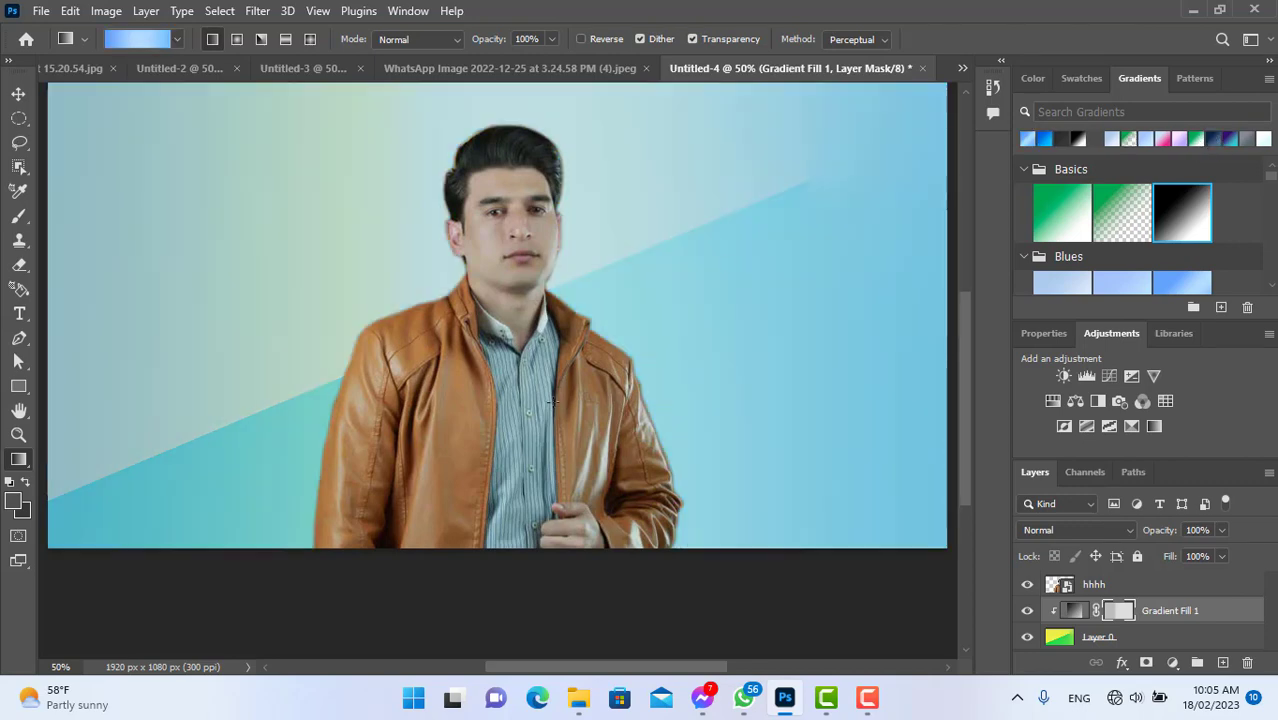